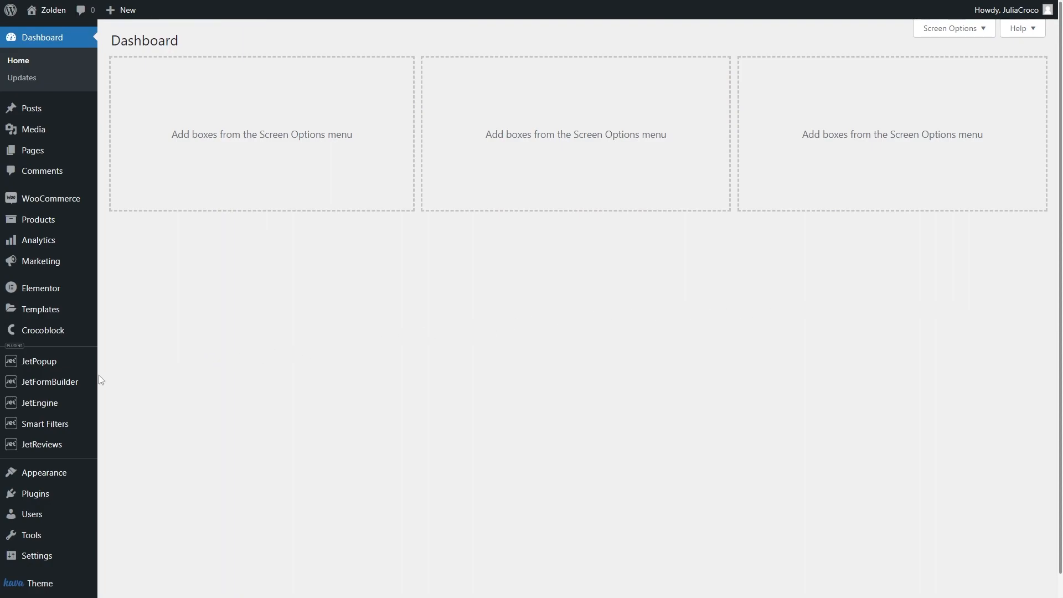
Create a new JetFormBuilder form titled "Form with select filter"
{"action": "mouse_move", "coordinate": [76, 385]}
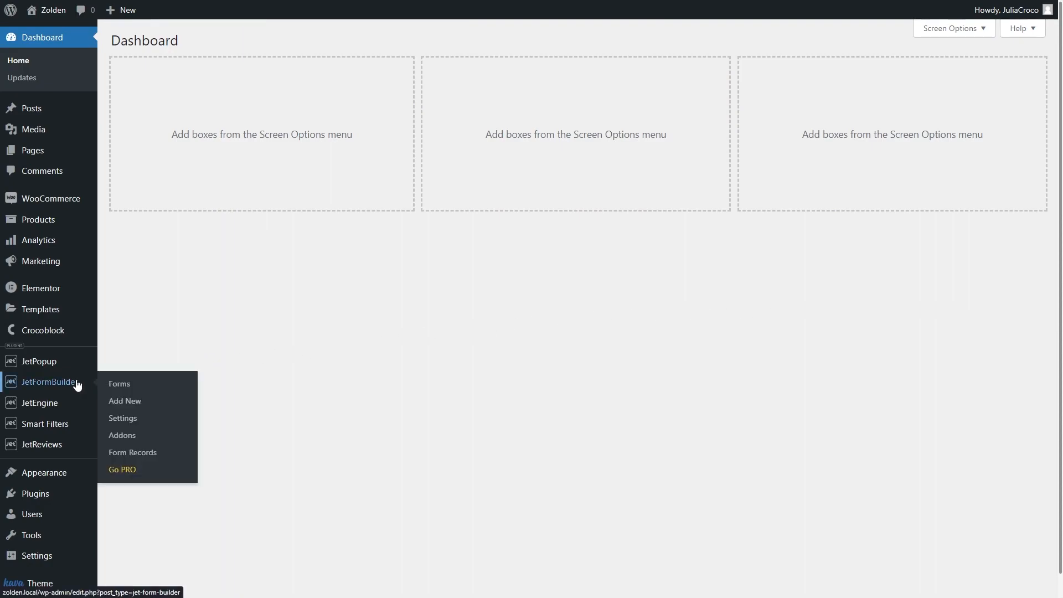
{"action": "left_click", "coordinate": [161, 404]}
{"action": "type", "text": "Form with s"}
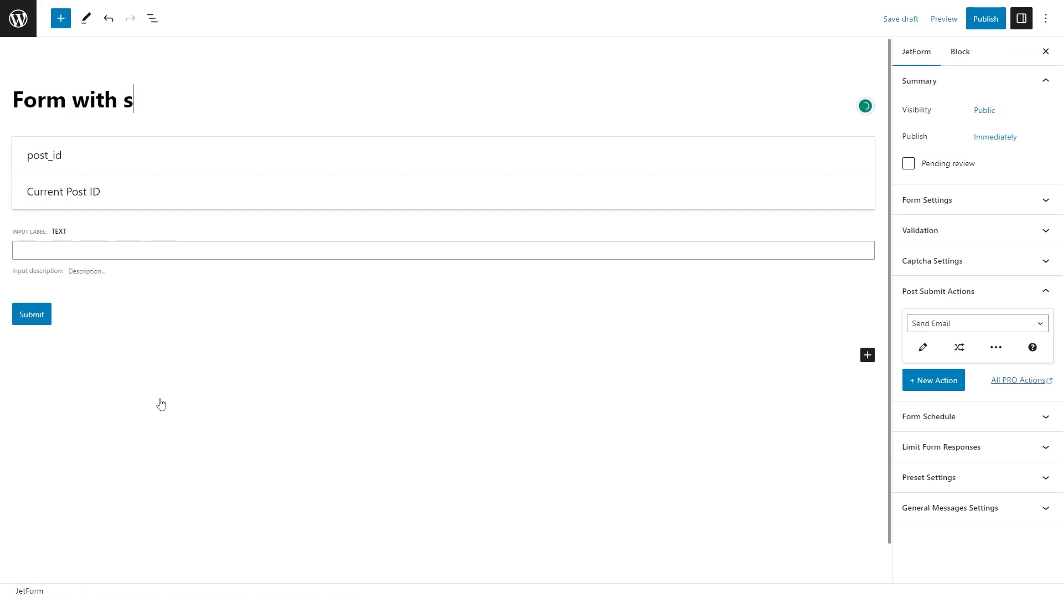
{"action": "type", "text": "elect filter"}
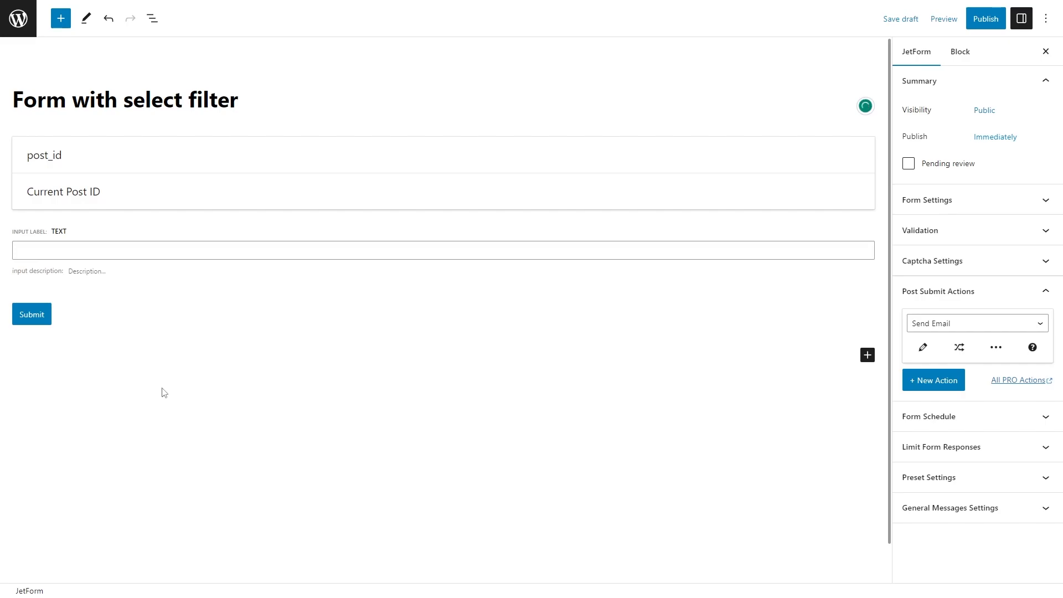
Remove the default text field from the form
{"action": "left_click", "coordinate": [193, 268]}
{"action": "left_click", "coordinate": [308, 204]}
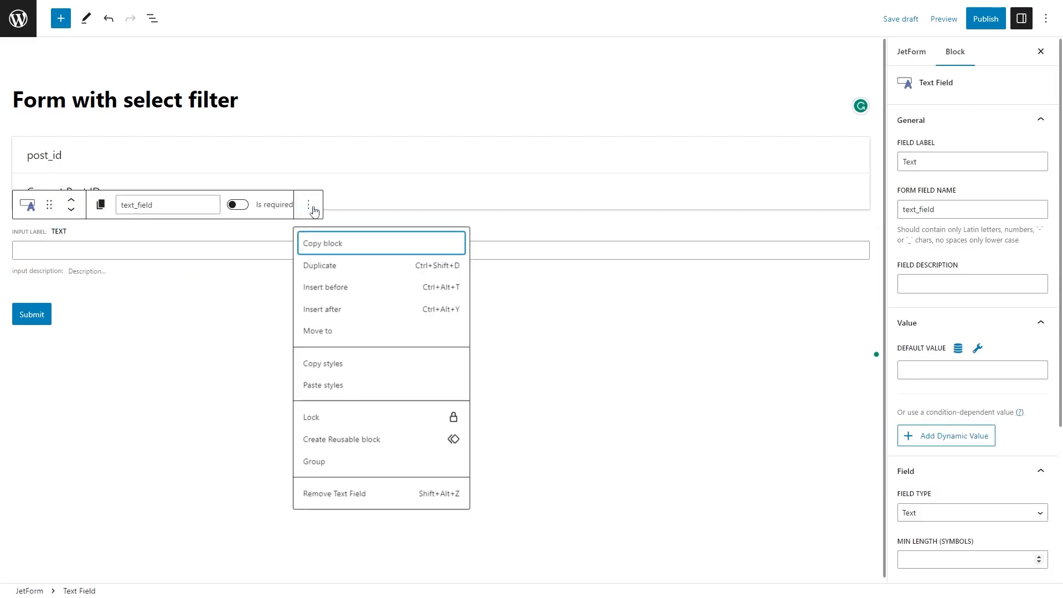
{"action": "left_click", "coordinate": [341, 494]}
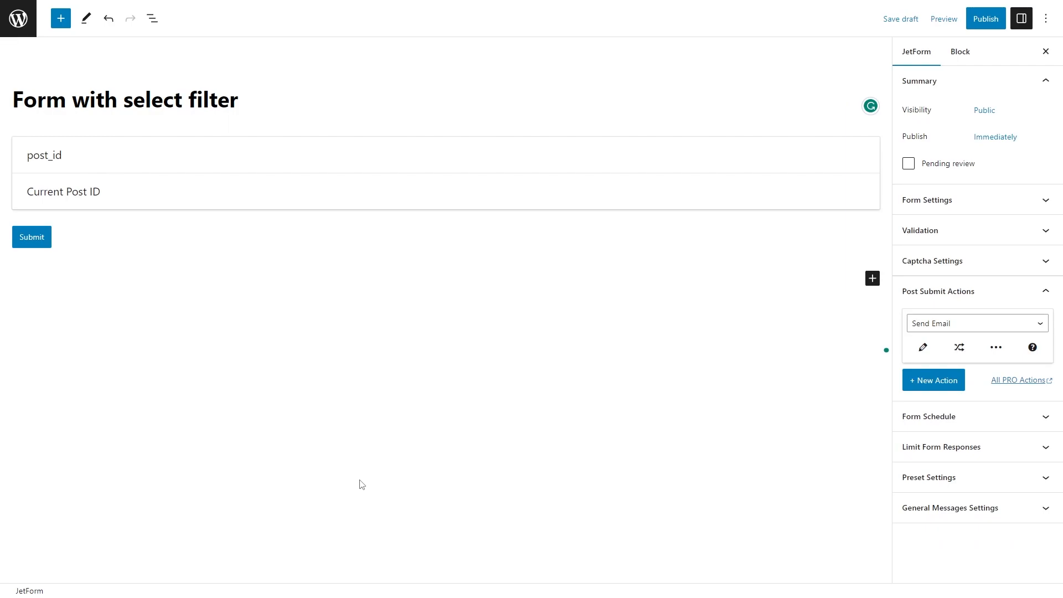
Add a Select Field block to the form and set its form field name to categories_field
{"action": "left_click", "coordinate": [873, 279]}
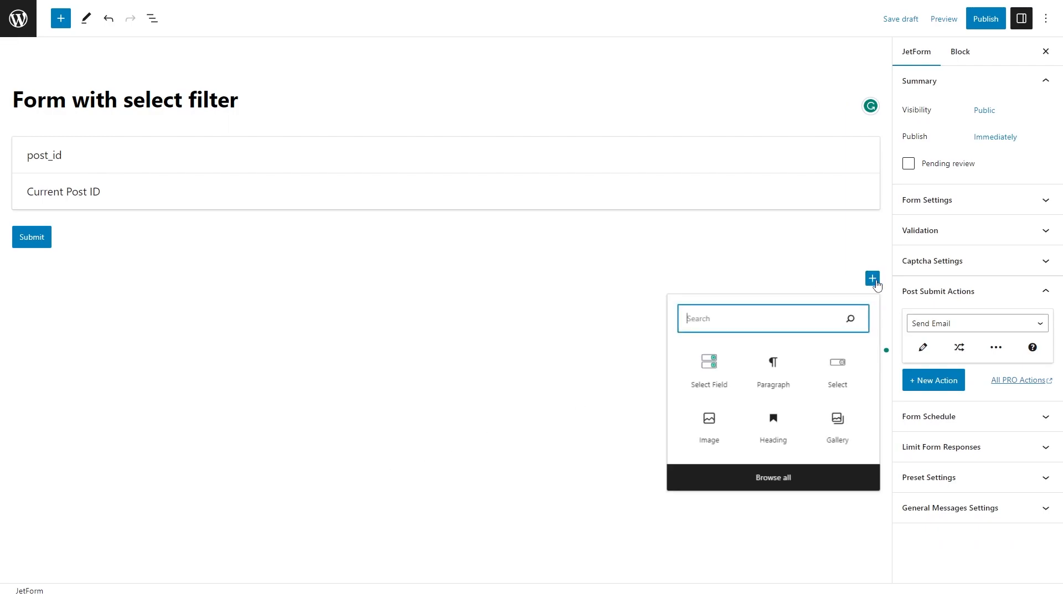
{"action": "left_click", "coordinate": [698, 380]}
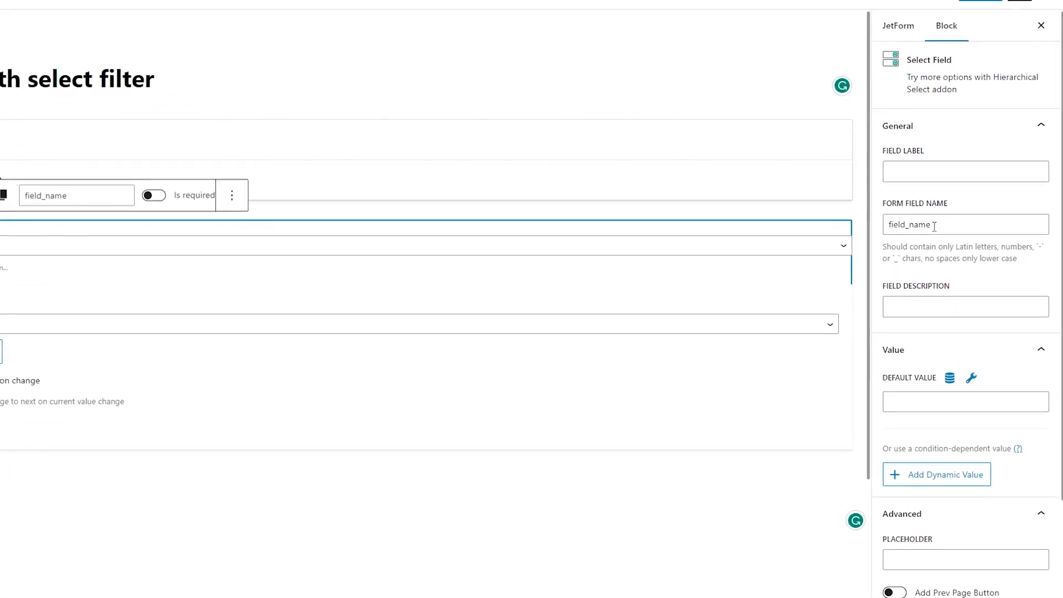
{"action": "left_click_drag", "start_coordinate": [924, 219], "coordinate": [874, 220]}
{"action": "type", "text": "categories_field"}
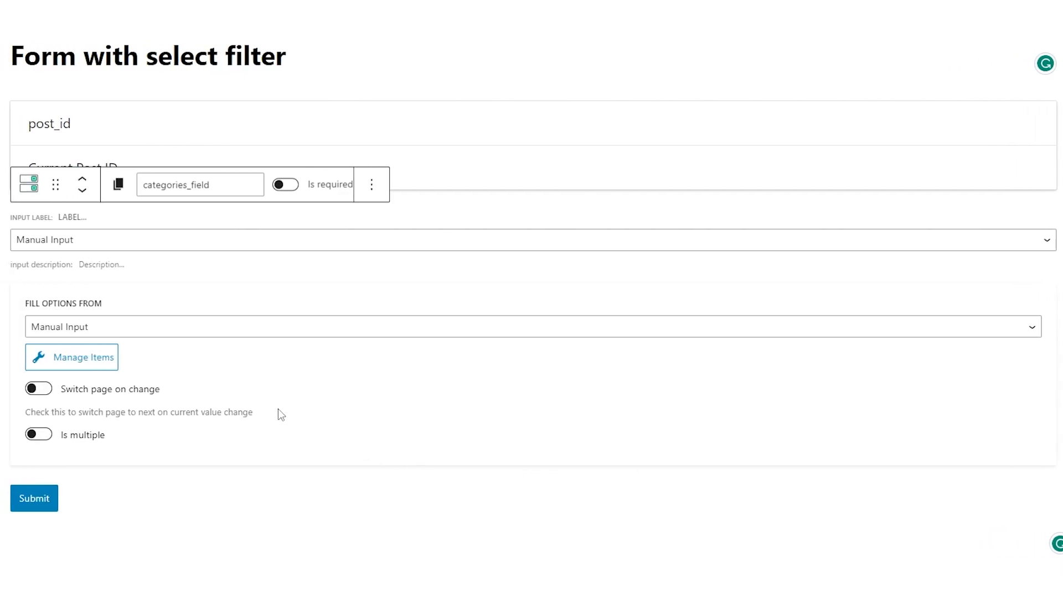
Fill the select field's options from Terms of the Product categories taxonomy, with slug as the value meta field, and save the form
{"action": "left_click", "coordinate": [235, 329]}
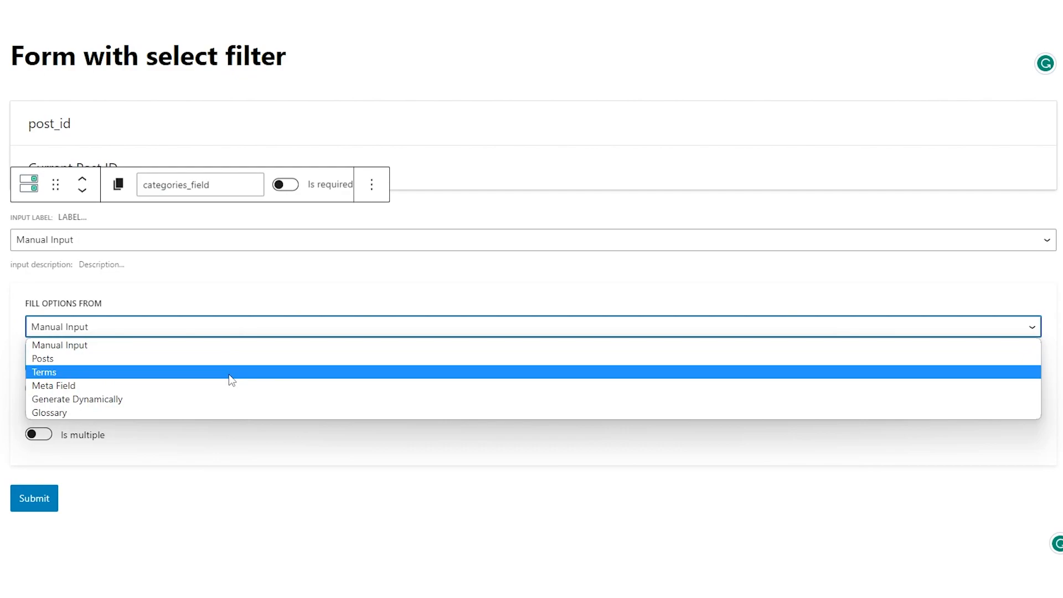
{"action": "left_click", "coordinate": [231, 380]}
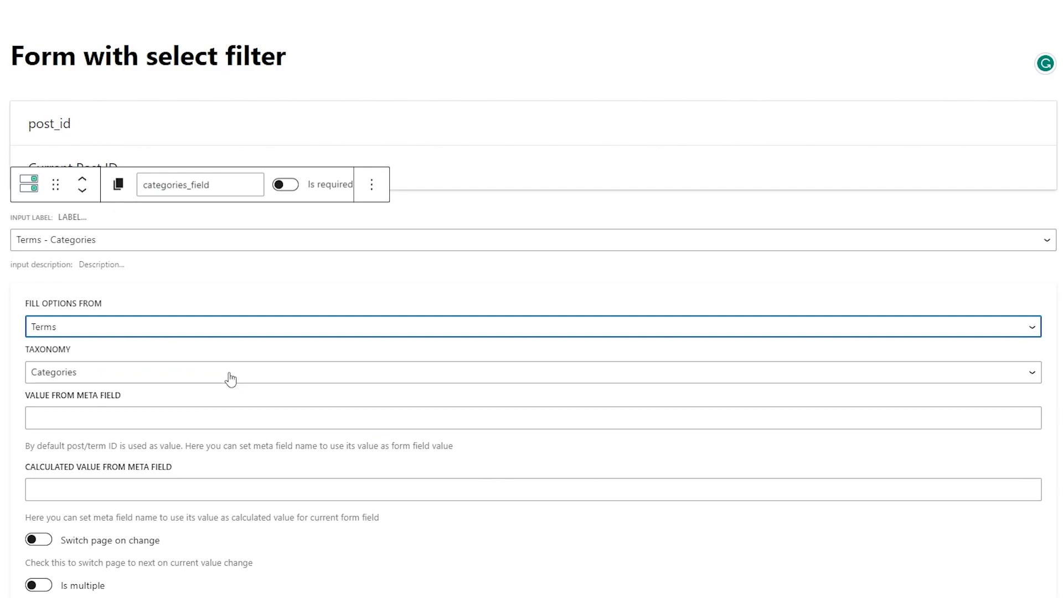
{"action": "left_click", "coordinate": [232, 373]}
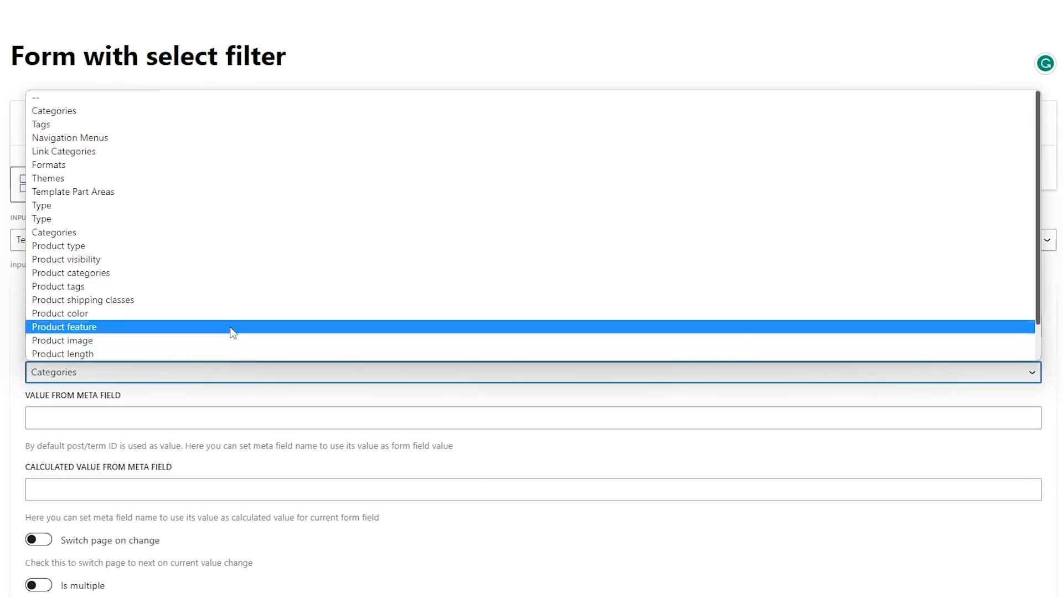
{"action": "left_click", "coordinate": [231, 273]}
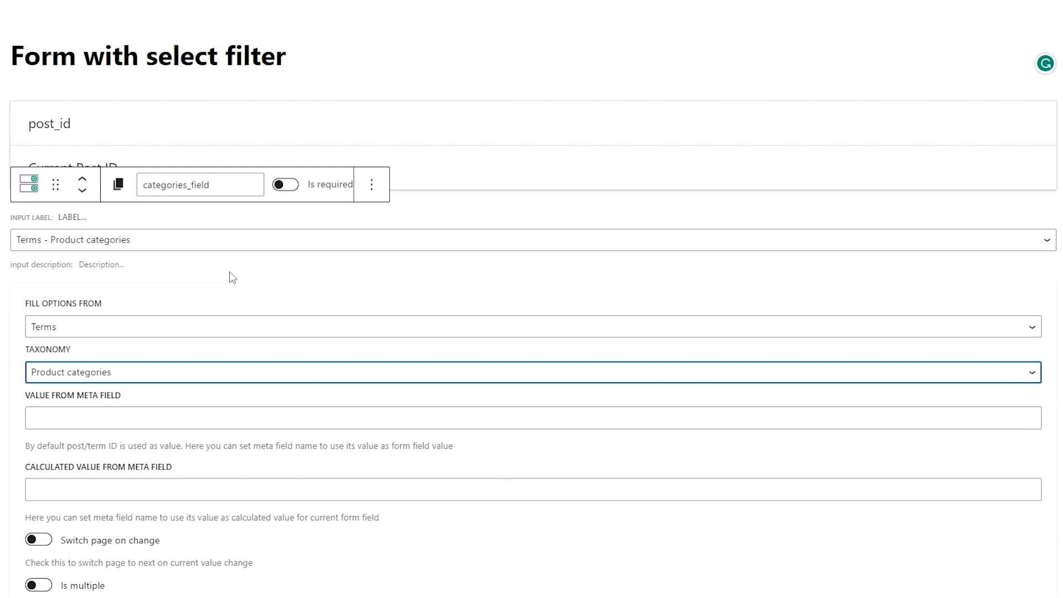
{"action": "left_click", "coordinate": [180, 418]}
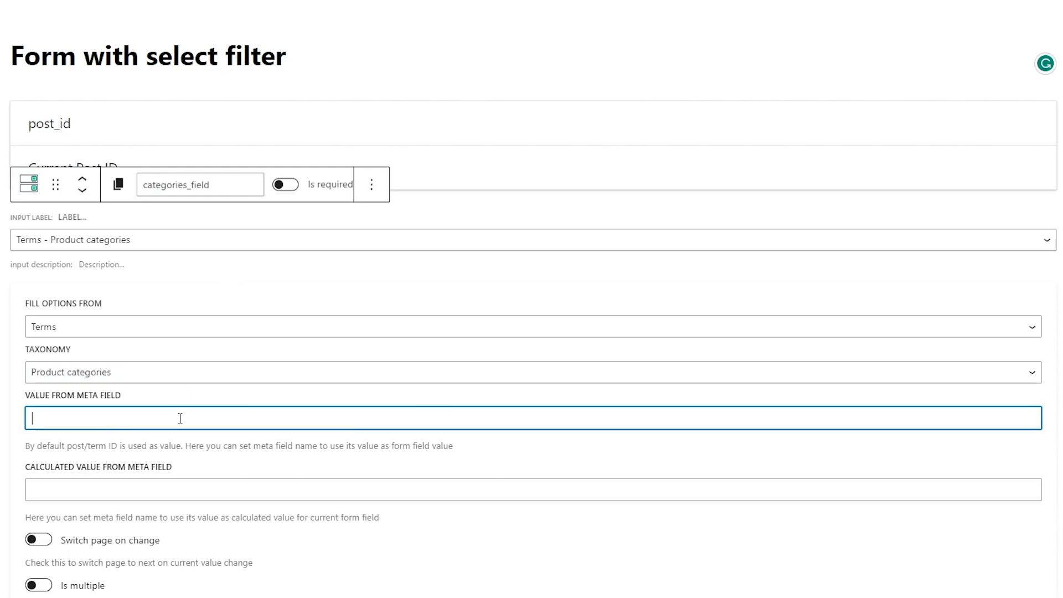
{"action": "type", "text": "slug"}
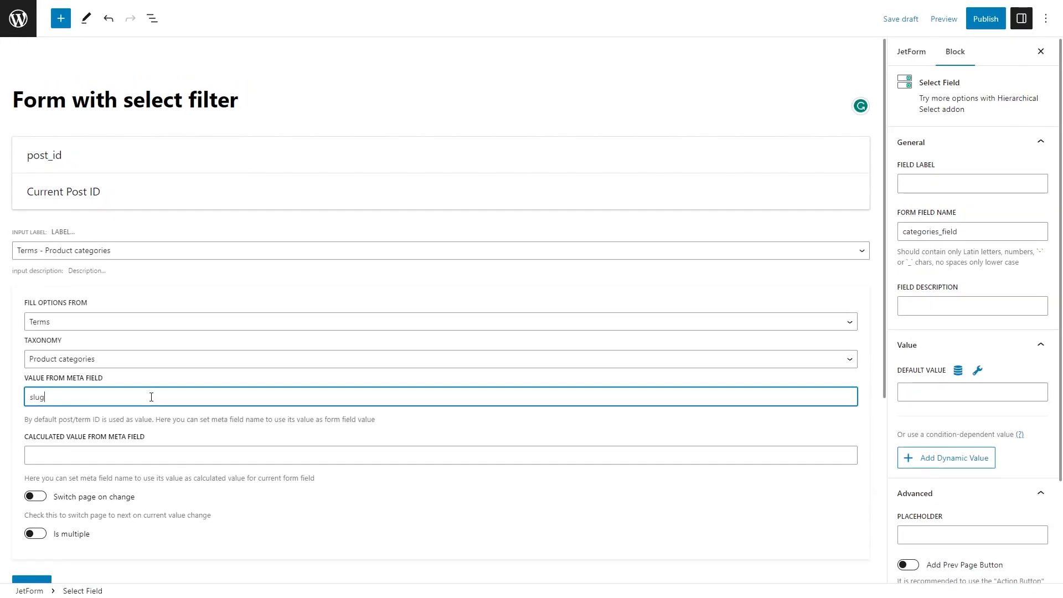
{"action": "key", "text": "ctrl+s"}
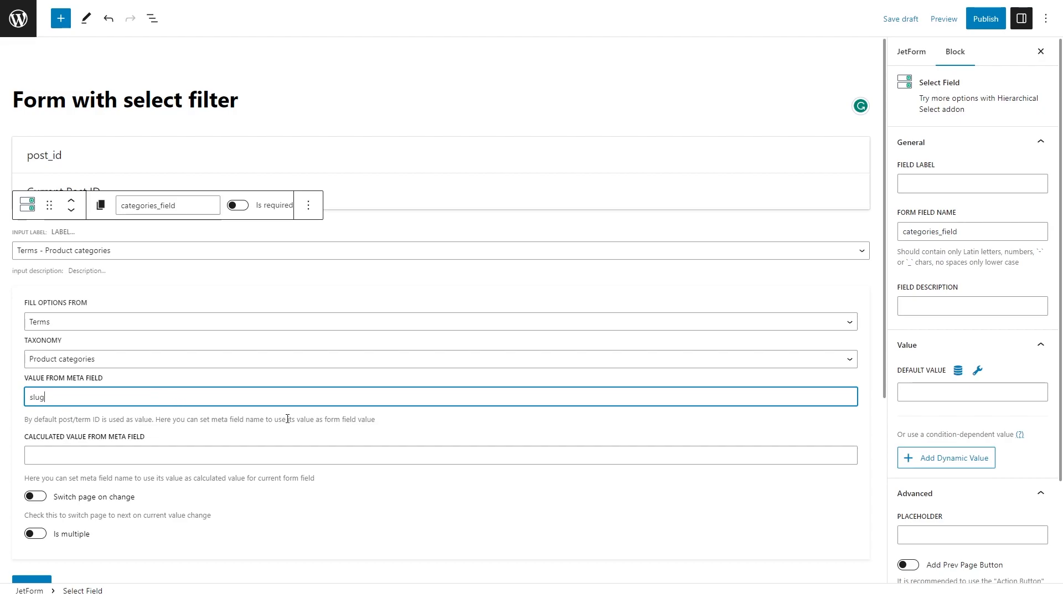
Change the form's post submit action from Send Email to Redirect to Page
{"action": "left_click", "coordinate": [917, 57]}
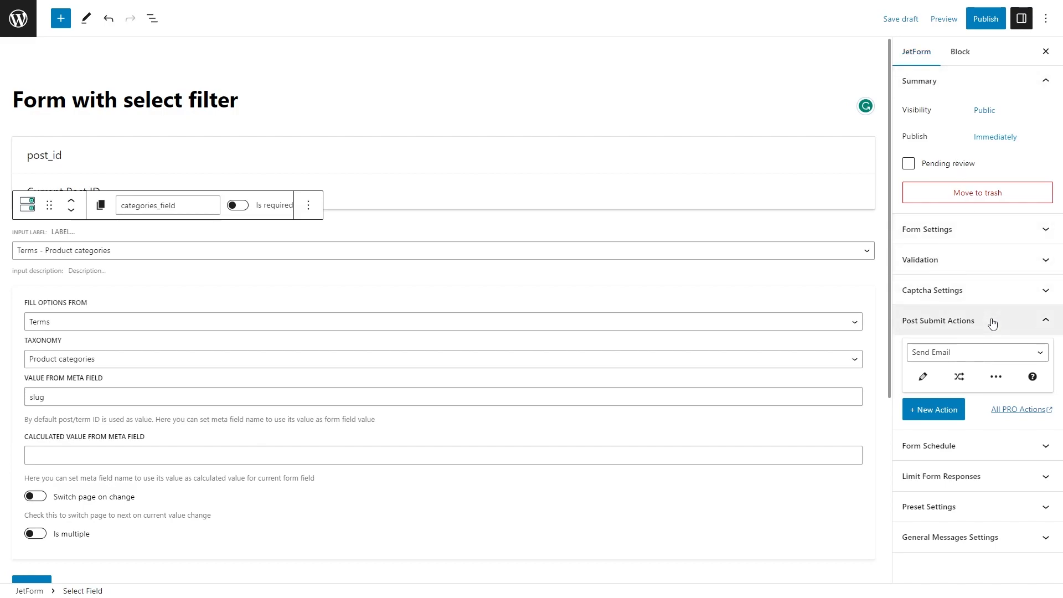
{"action": "left_click", "coordinate": [981, 355]}
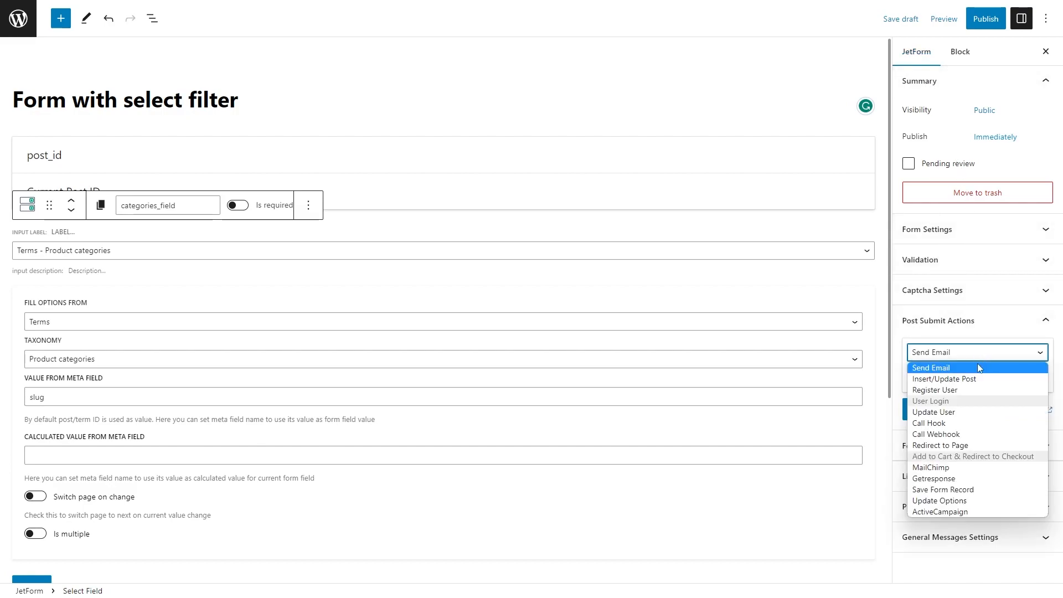
{"action": "left_click", "coordinate": [981, 446]}
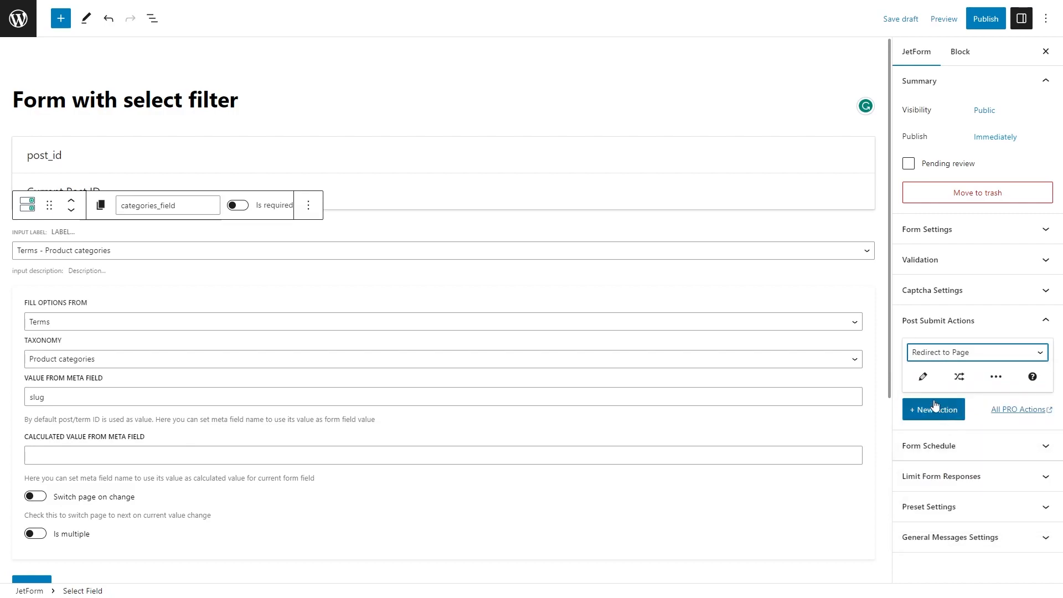
{"action": "left_click", "coordinate": [924, 378]}
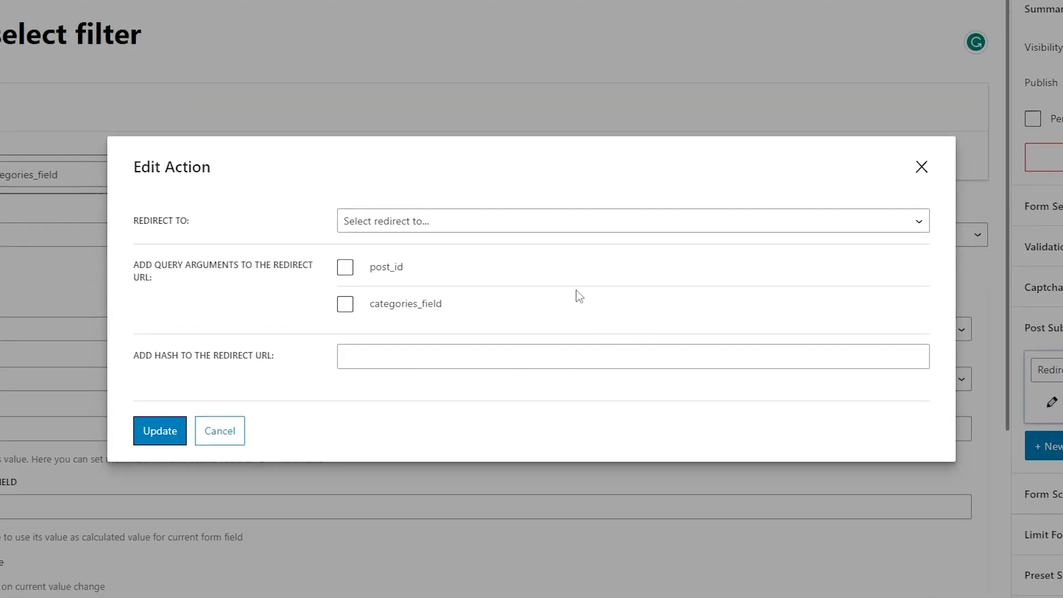
{"action": "left_click", "coordinate": [535, 222]}
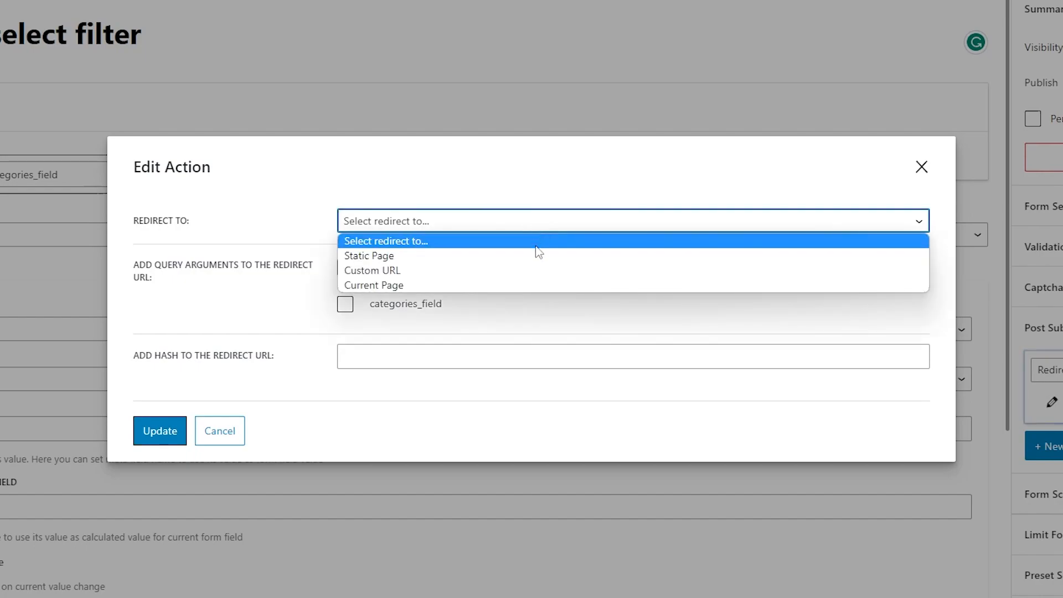
{"action": "left_click", "coordinate": [539, 272]}
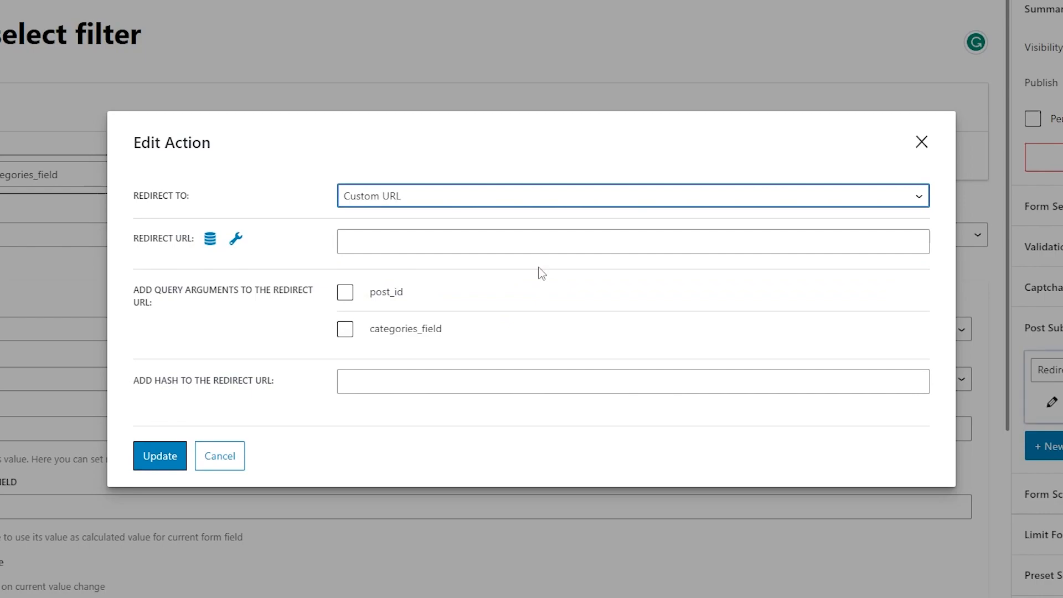
{"action": "left_click", "coordinate": [544, 272]}
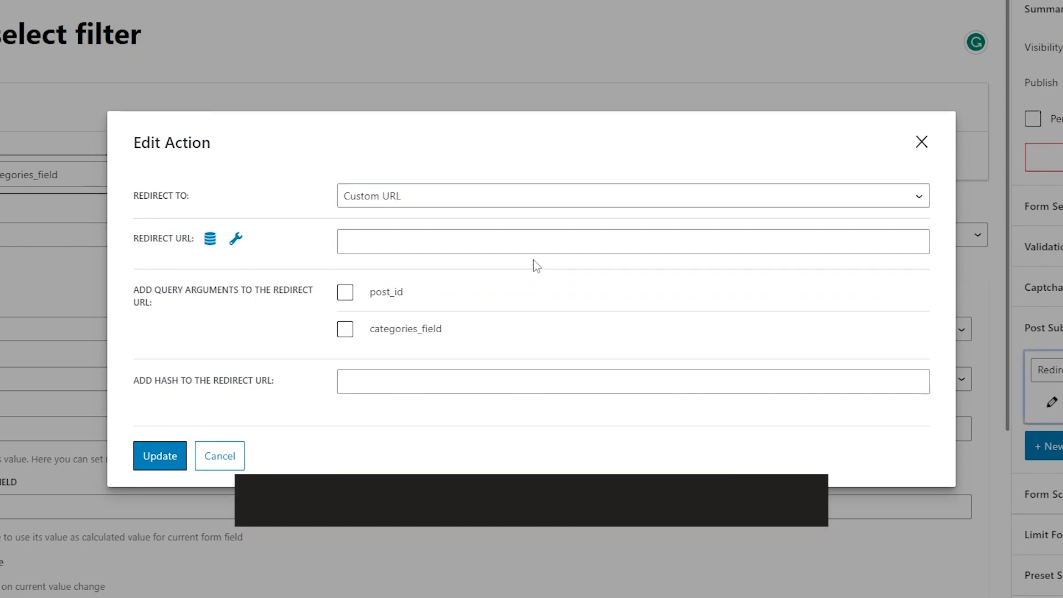
{"action": "left_click", "coordinate": [523, 241]}
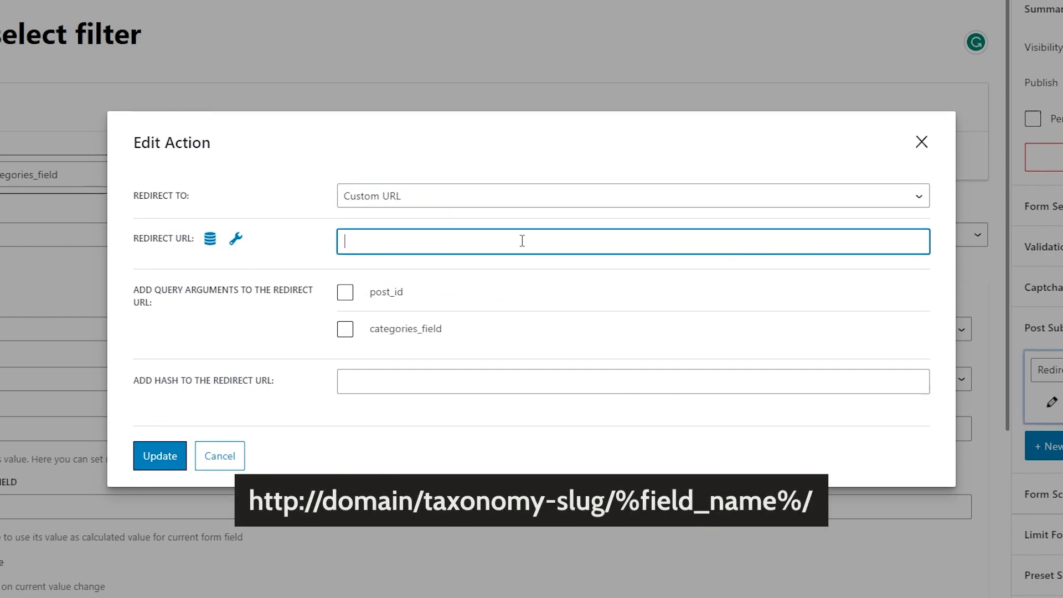
{"action": "type", "text": "http://zolden.local/product-category/"}
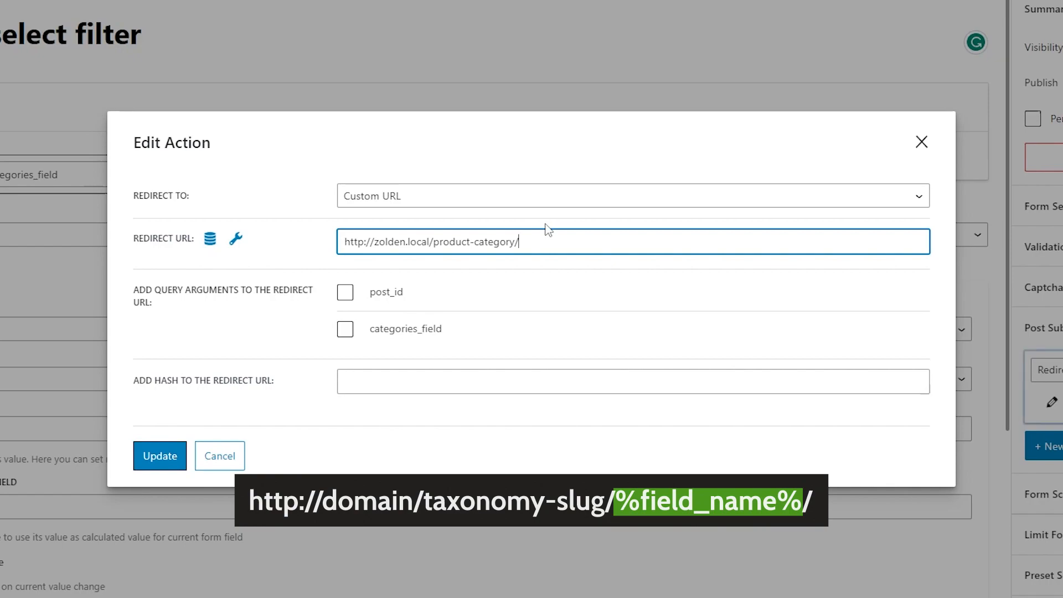
{"action": "type", "text": "%"}
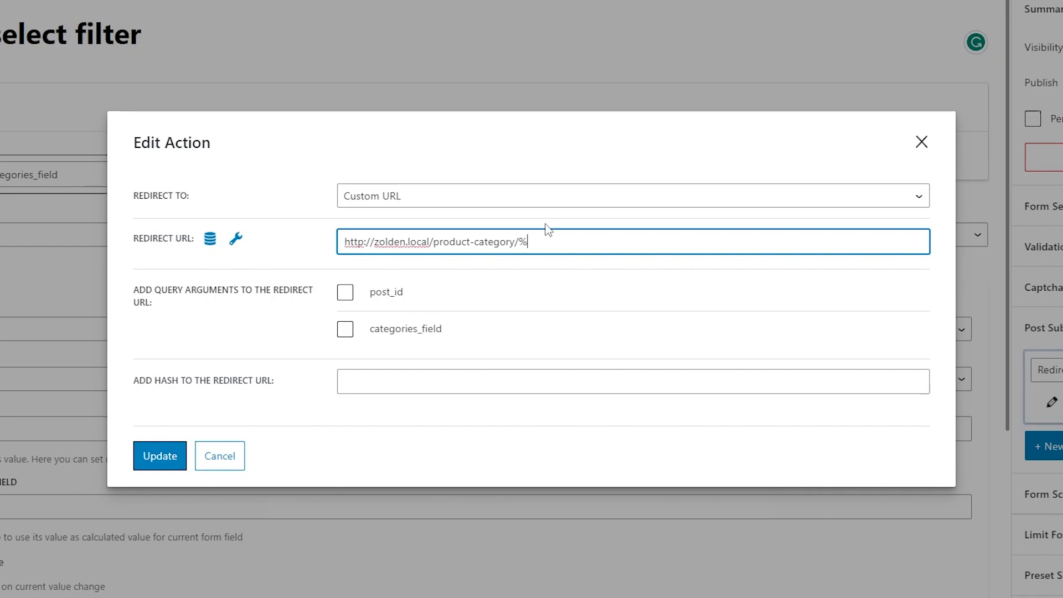
{"action": "type", "text": "categories_field%/"}
{"action": "left_click", "coordinate": [159, 455]}
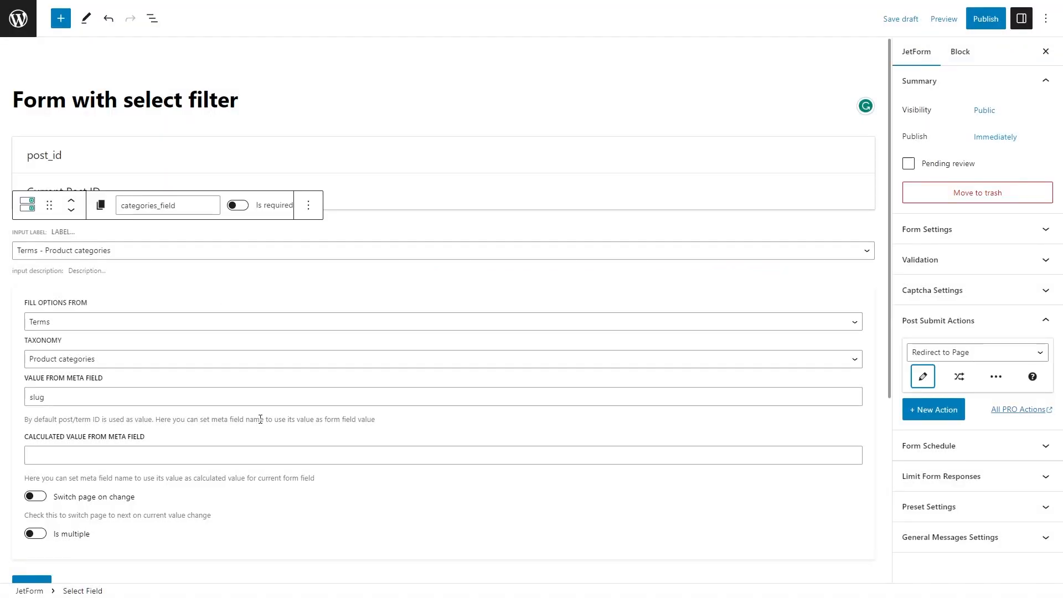
Publish the form and return to the forms list
{"action": "left_click", "coordinate": [985, 19]}
{"action": "left_click", "coordinate": [963, 21]}
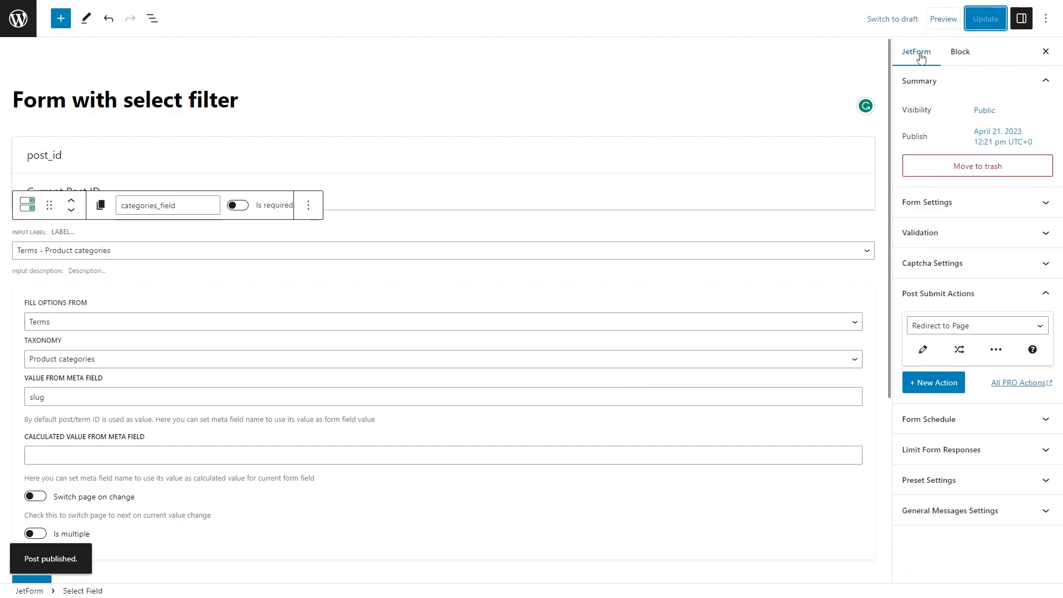
{"action": "left_click", "coordinate": [20, 18]}
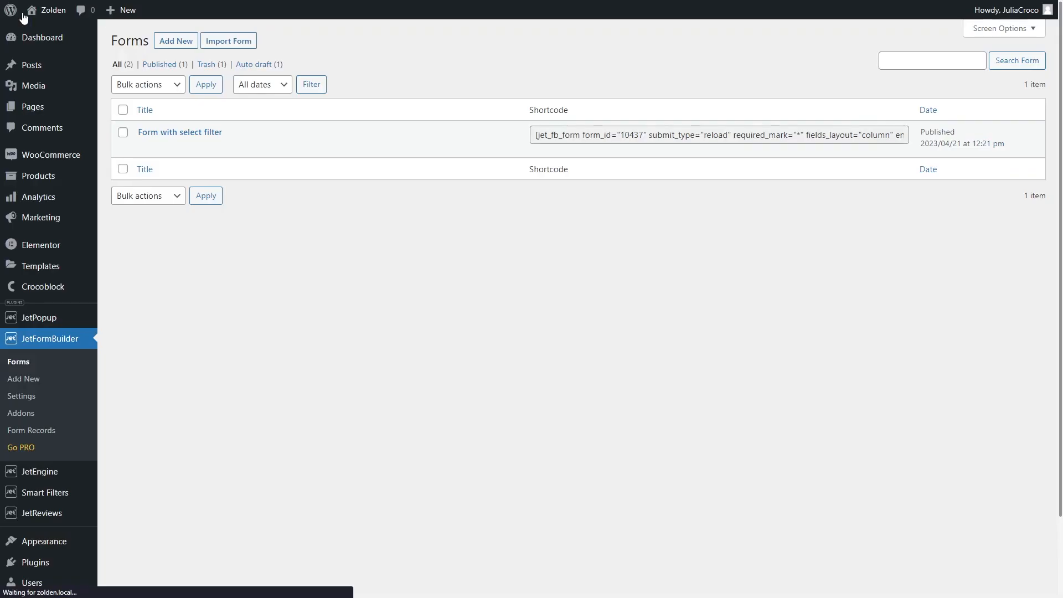
Open the mega content of the Main Menu's Collections item for editing in Elementor
{"action": "mouse_move", "coordinate": [88, 542]}
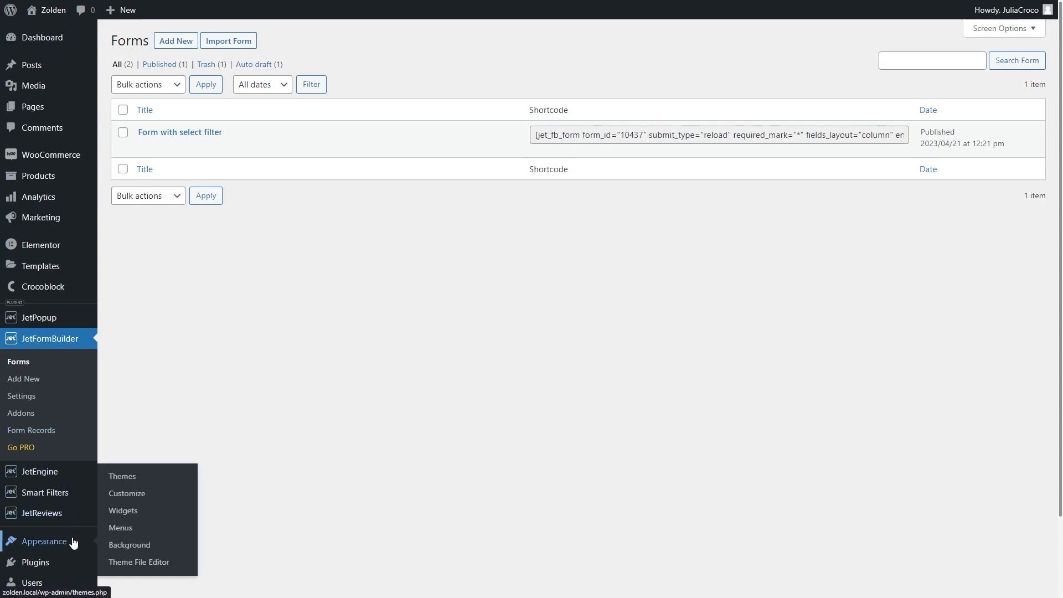
{"action": "left_click", "coordinate": [147, 531]}
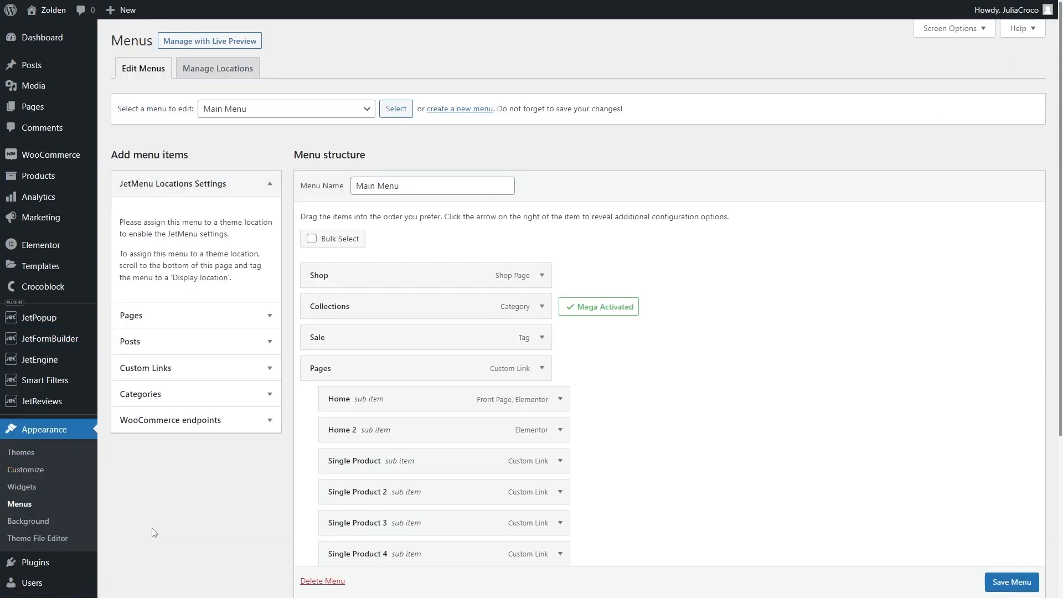
{"action": "left_click", "coordinate": [670, 309]}
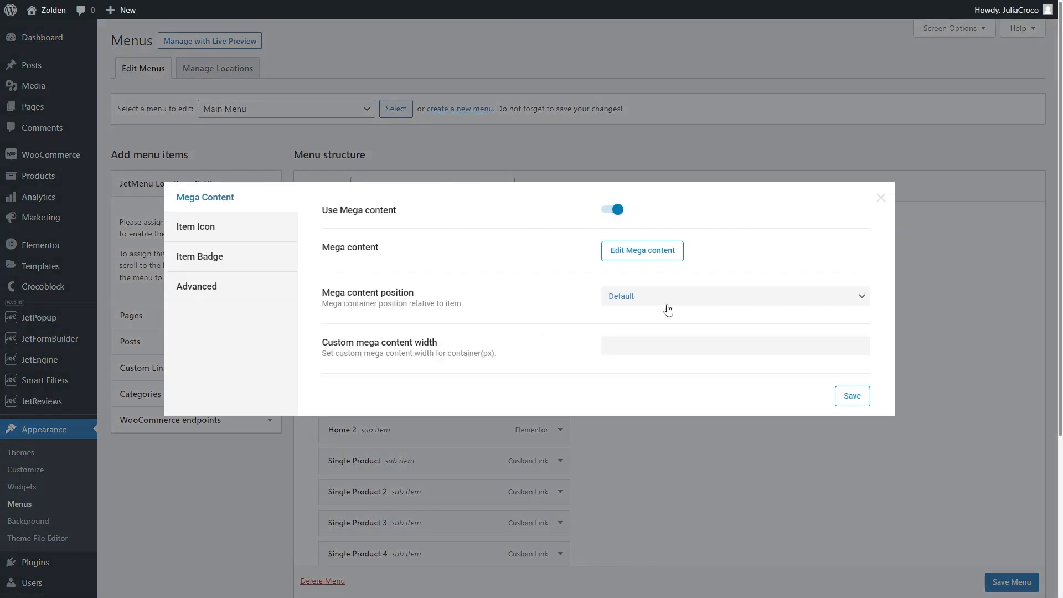
{"action": "left_click", "coordinate": [659, 254]}
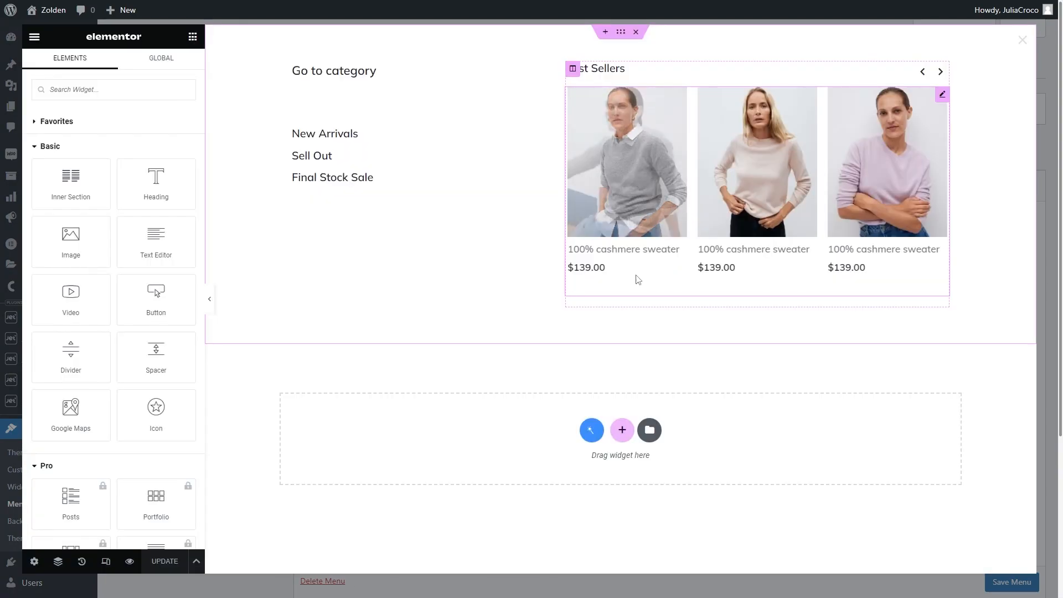
Add a JetForm widget directly beneath the "Go to category" heading in the mega content
{"action": "left_click", "coordinate": [100, 90]}
{"action": "type", "text": "jetform"}
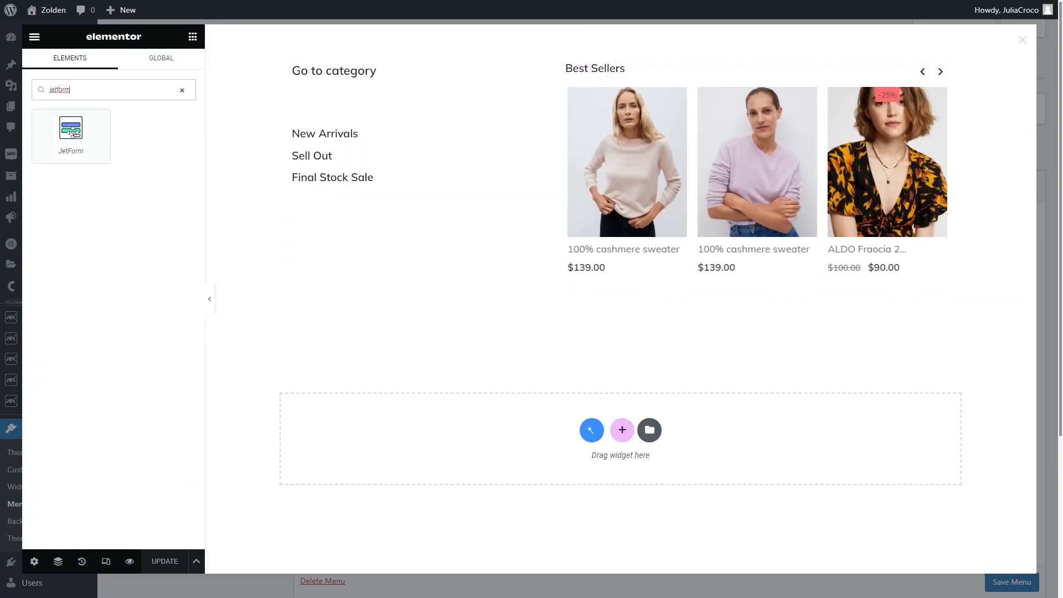
{"action": "left_click_drag", "start_coordinate": [71, 133], "coordinate": [371, 82]}
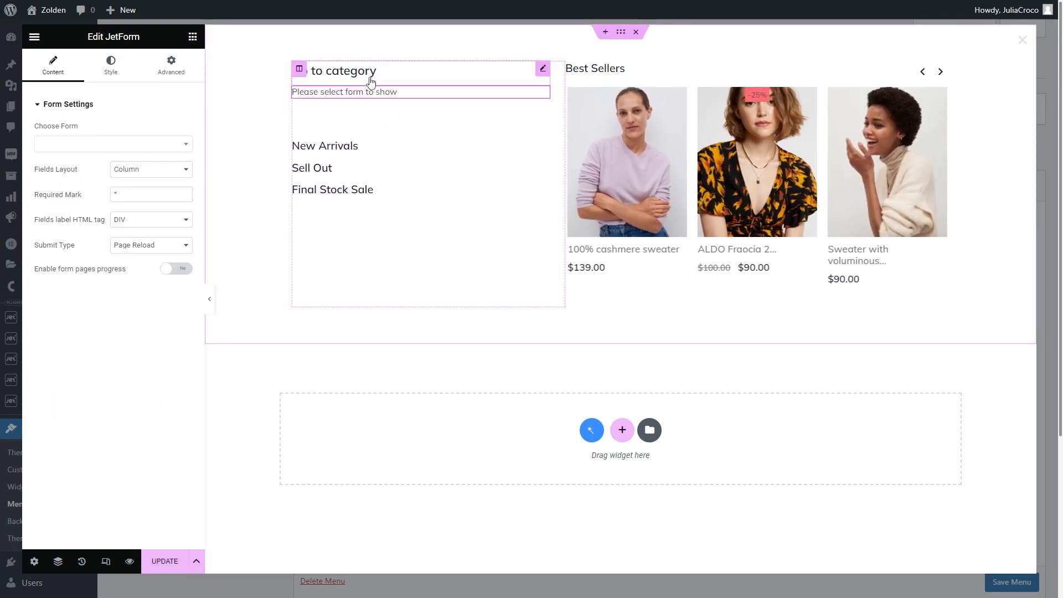
Choose "Form with select filter" as the form displayed by the JetForm widget
{"action": "left_click", "coordinate": [161, 148]}
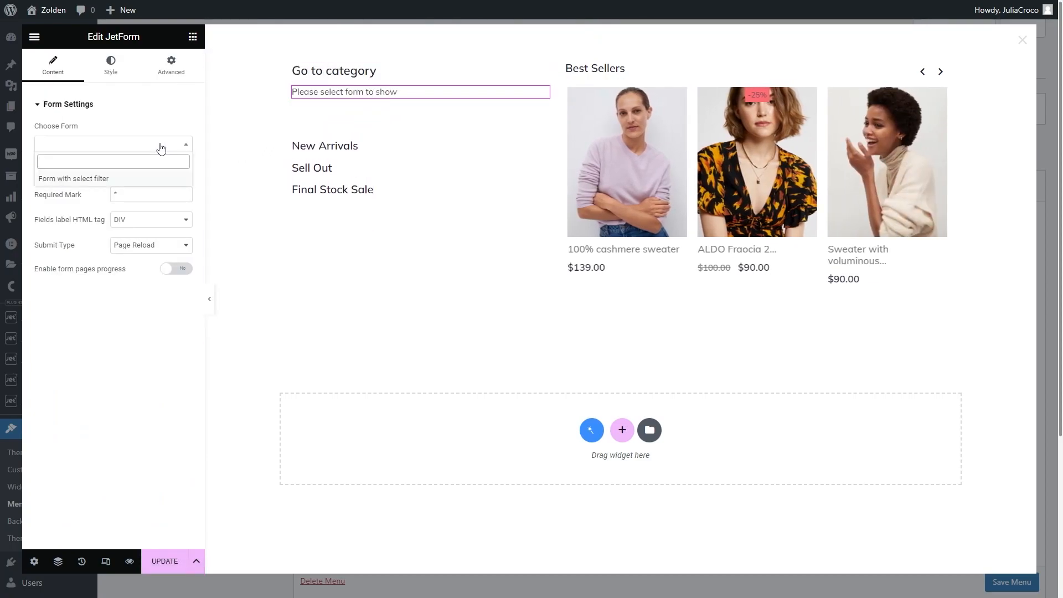
{"action": "left_click", "coordinate": [117, 183]}
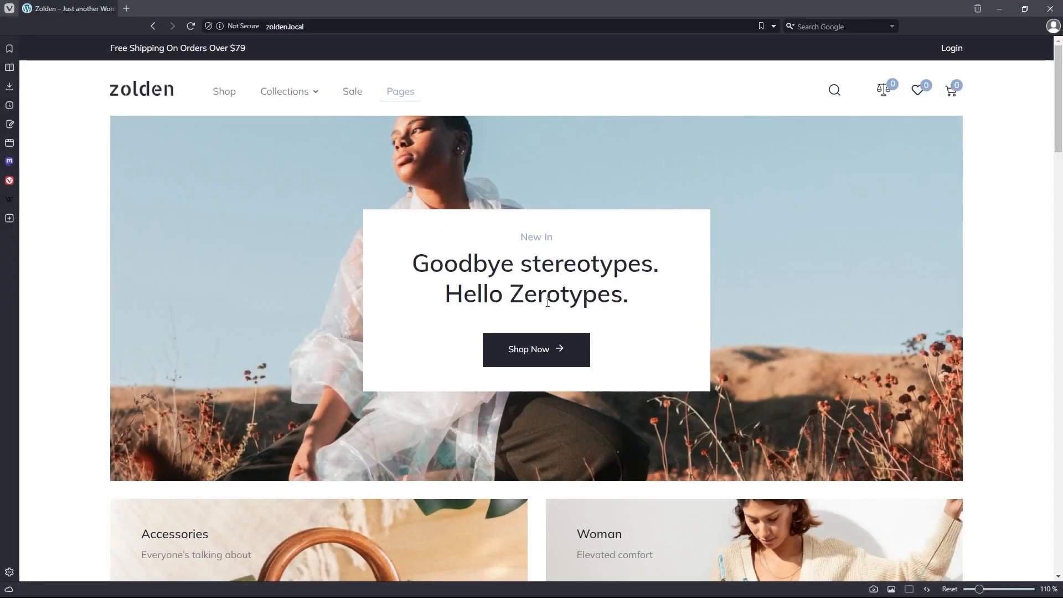
Test the form in the live site's Collections mega menu by choosing Accessories and submitting it
{"action": "mouse_move", "coordinate": [290, 93]}
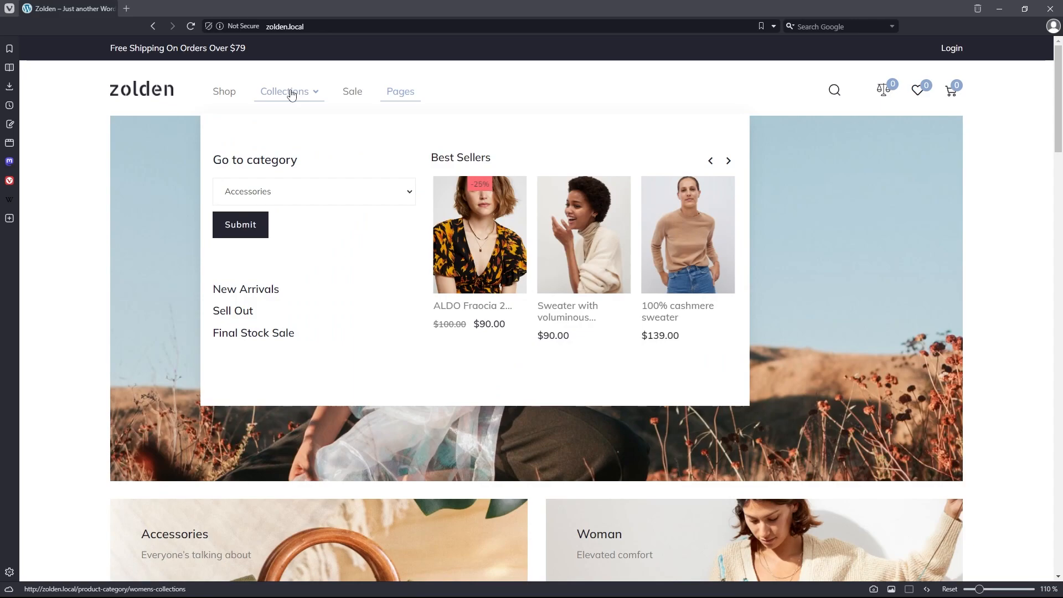
{"action": "left_click", "coordinate": [300, 193]}
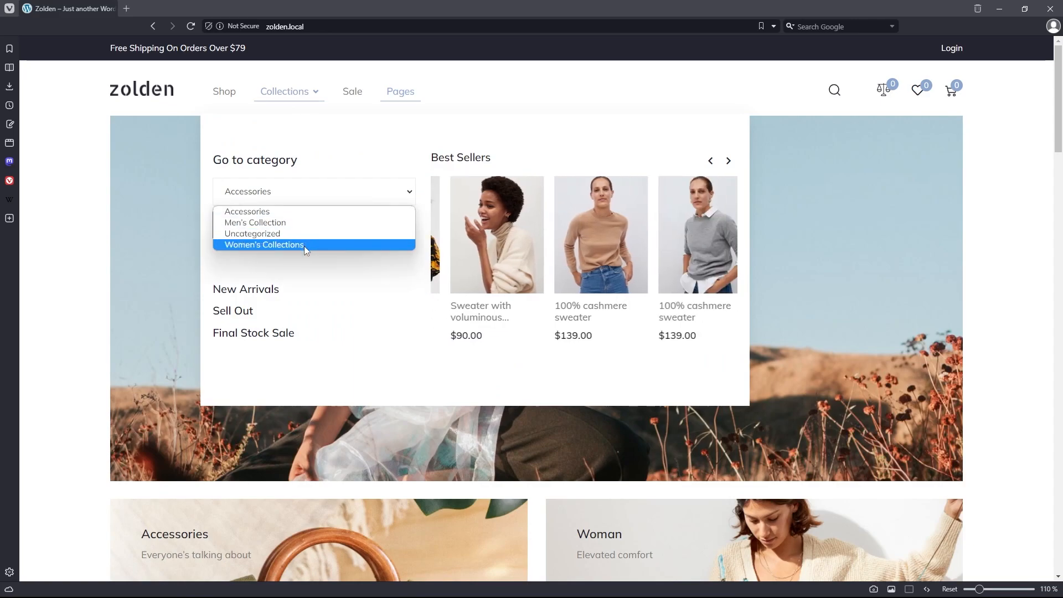
{"action": "left_click", "coordinate": [308, 214]}
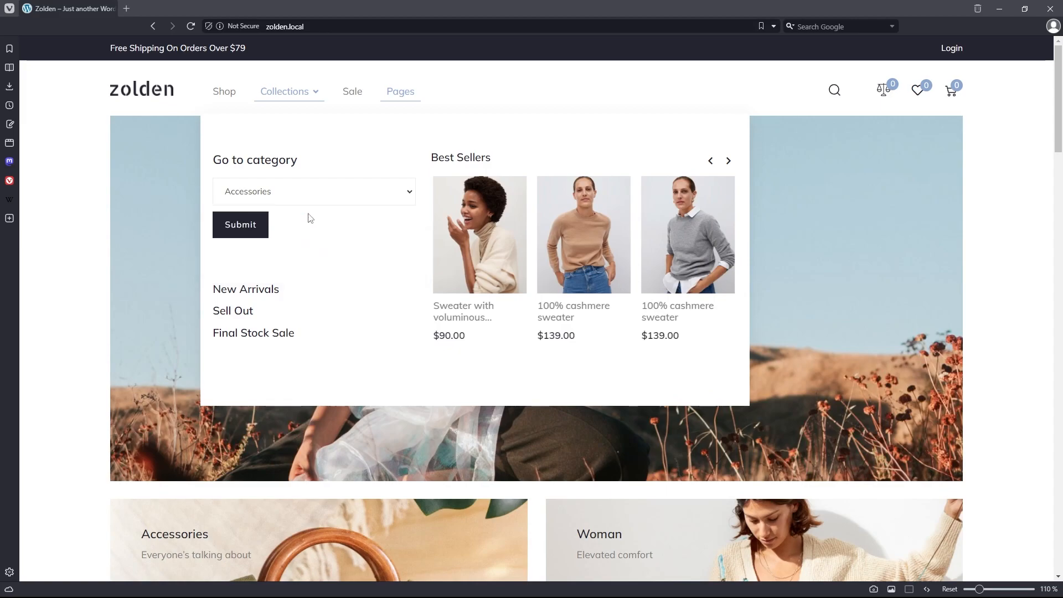
{"action": "left_click", "coordinate": [250, 228]}
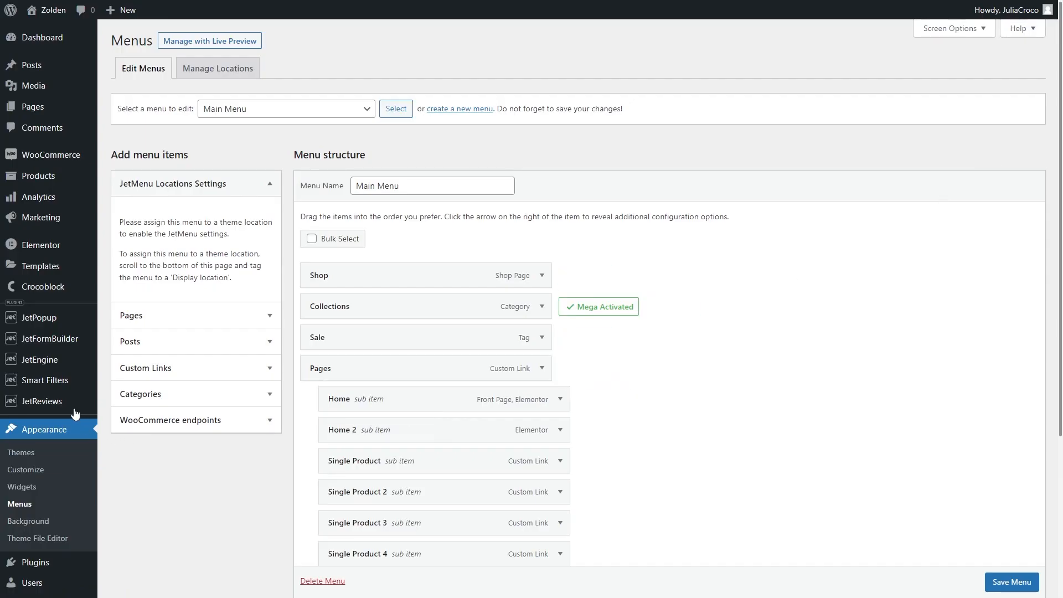
Open the "Filter for categories" smart filter in the WordPress admin and examine its type, data source and taxonomy settings
{"action": "mouse_move", "coordinate": [58, 382]}
{"action": "left_click", "coordinate": [156, 381]}
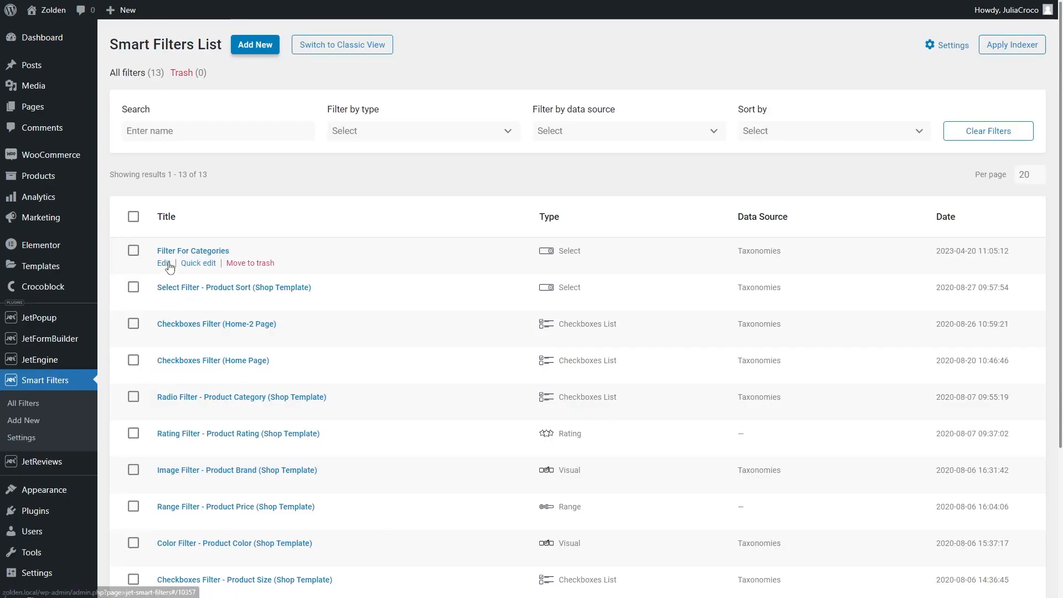
{"action": "left_click", "coordinate": [163, 263]}
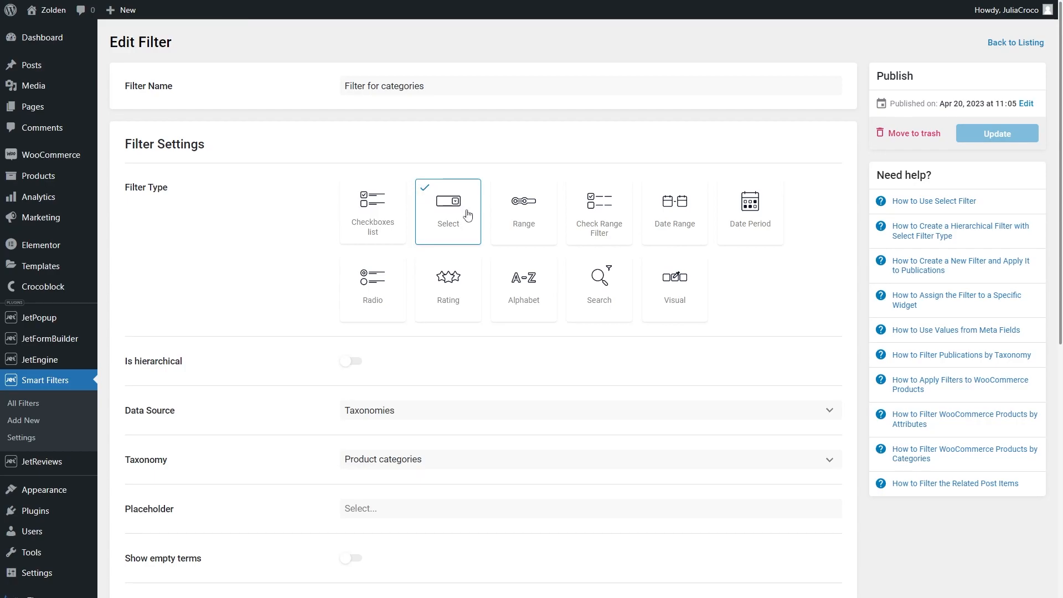
{"action": "scroll", "coordinate": [469, 216], "scroll_direction": "down", "scroll_amount": 4}
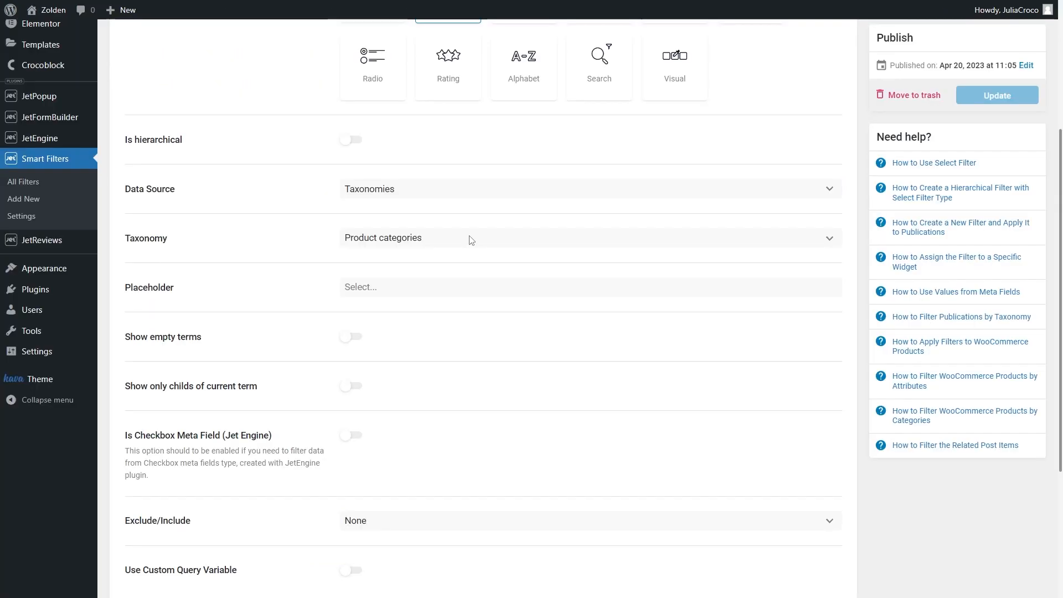
Open the Collections item's mega content from the Main Menu for editing in Elementor
{"action": "mouse_move", "coordinate": [83, 270]}
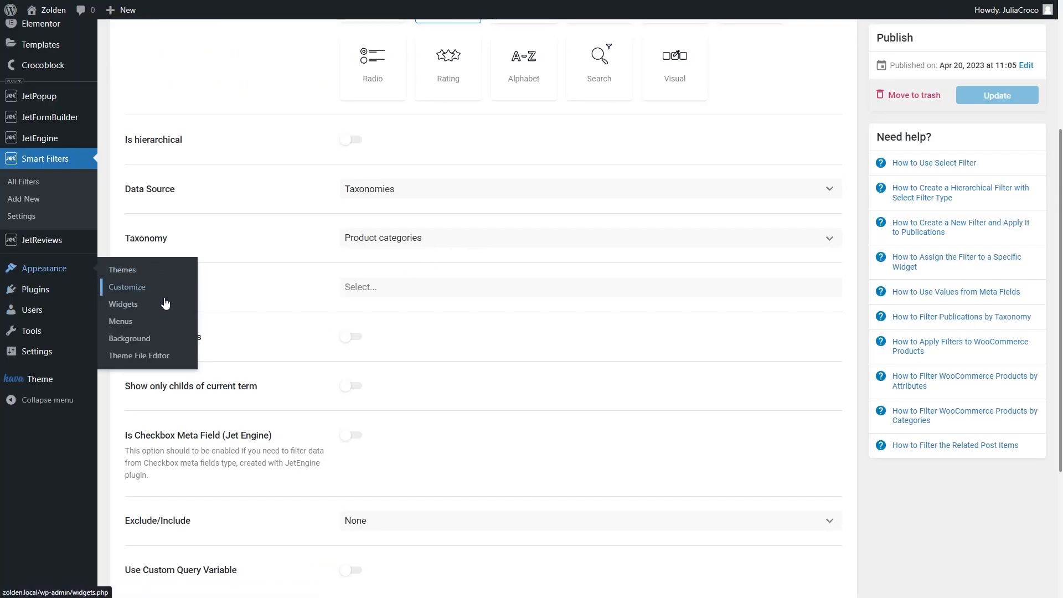
{"action": "left_click", "coordinate": [161, 321]}
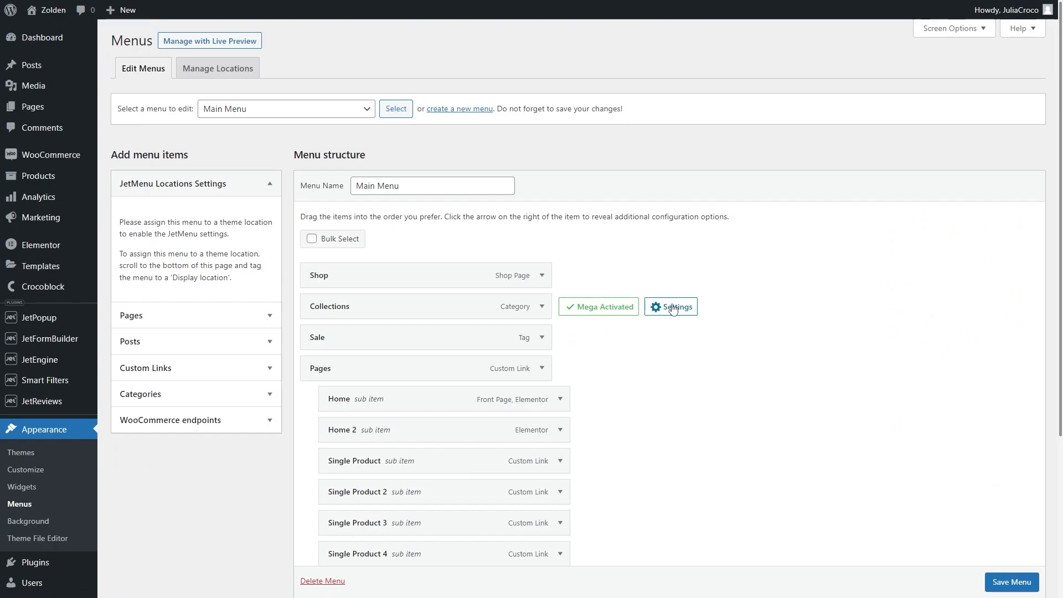
{"action": "left_click", "coordinate": [673, 307]}
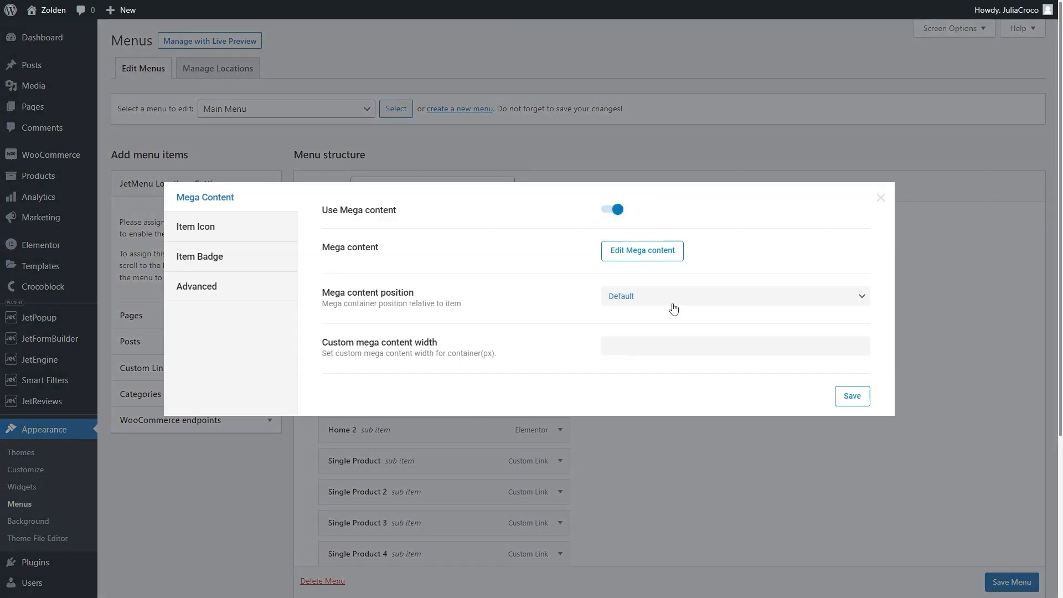
{"action": "left_click", "coordinate": [643, 251]}
Add a Select Filter widget directly beneath the "Go to category" heading
{"action": "left_click", "coordinate": [61, 88]}
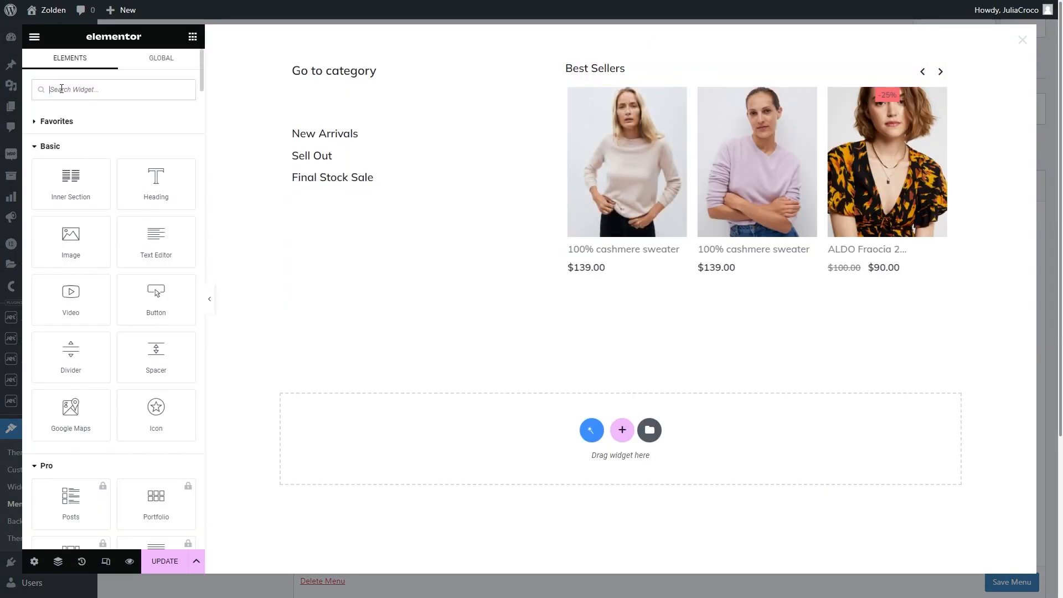
{"action": "type", "text": "select"}
{"action": "left_click_drag", "start_coordinate": [71, 128], "coordinate": [384, 79]}
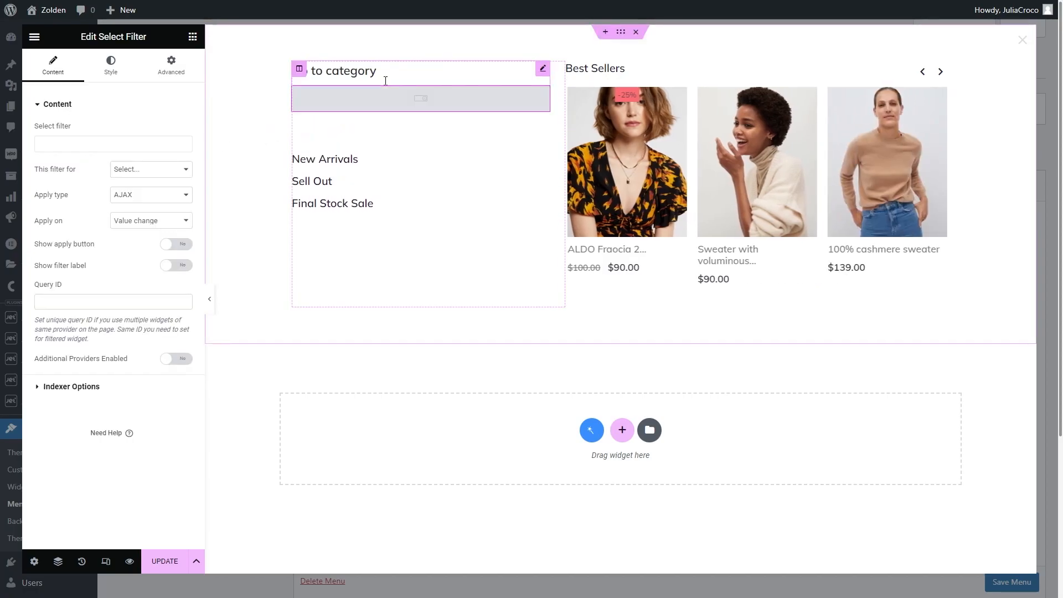
Add an Apply Button widget directly beneath the Select Filter widget
{"action": "left_click", "coordinate": [192, 36]}
{"action": "left_click", "coordinate": [136, 90]}
{"action": "type", "text": "apply"}
{"action": "left_click_drag", "start_coordinate": [72, 133], "coordinate": [452, 111]}
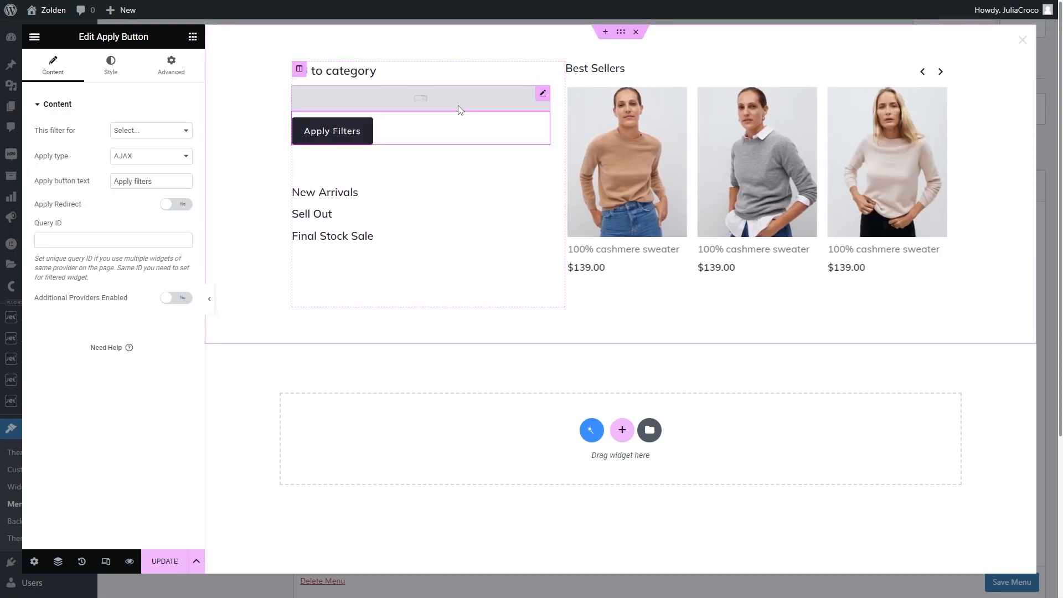
Assign "Filter for categories" as the filter shown by the Select Filter widget
{"action": "left_click", "coordinate": [543, 93]}
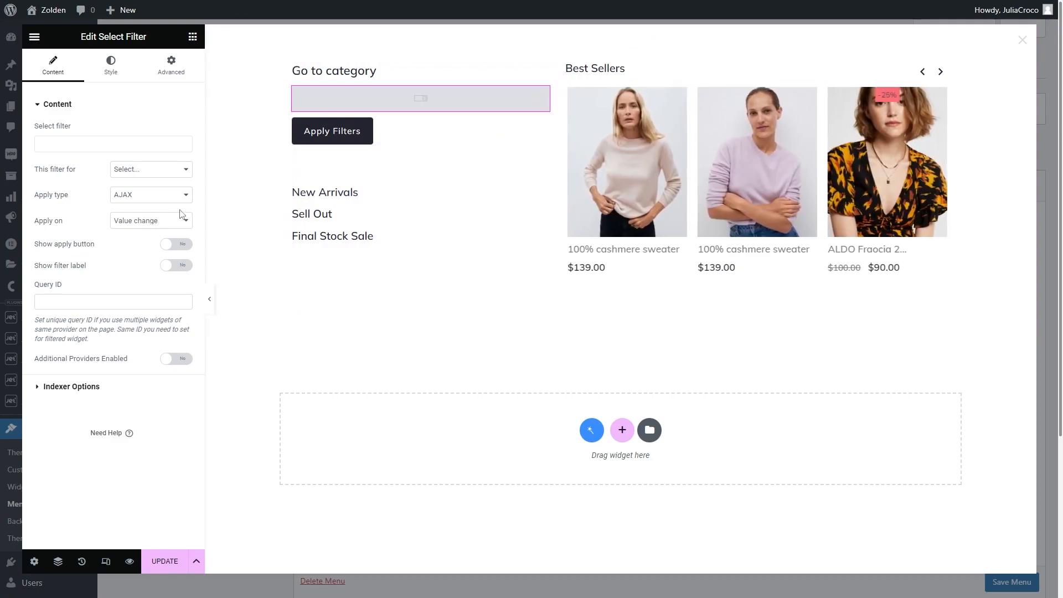
{"action": "left_click", "coordinate": [60, 145]}
{"action": "type", "text": "filter"}
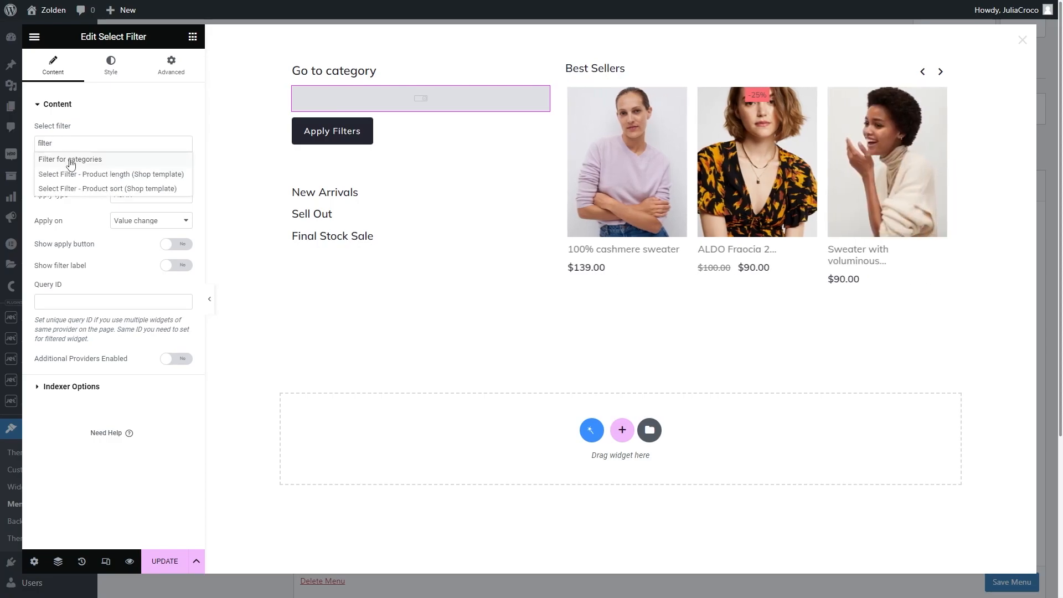
{"action": "left_click", "coordinate": [70, 161]}
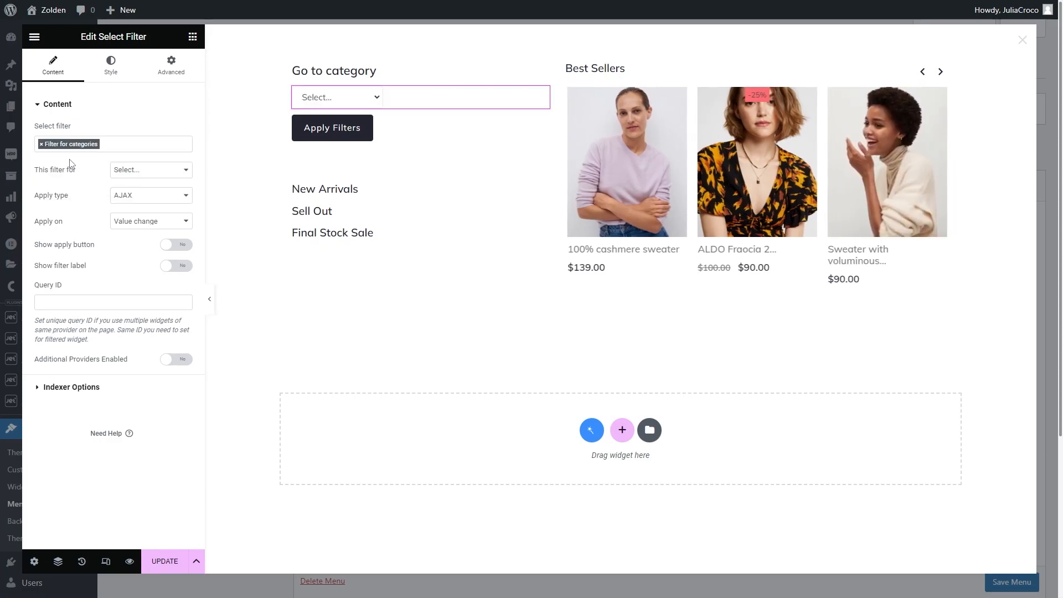
Set the Select Filter widget to filter WooCommerce Archive (by JetWooBuilder), with apply type Mixed, applied on "Click on apply button"
{"action": "left_click", "coordinate": [150, 170]}
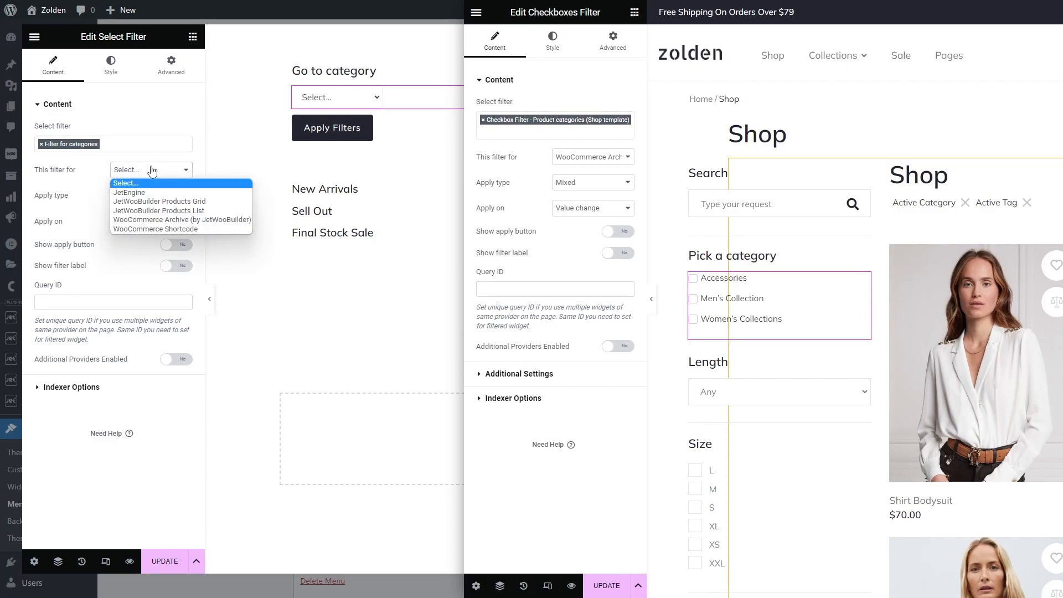
{"action": "left_click", "coordinate": [164, 220]}
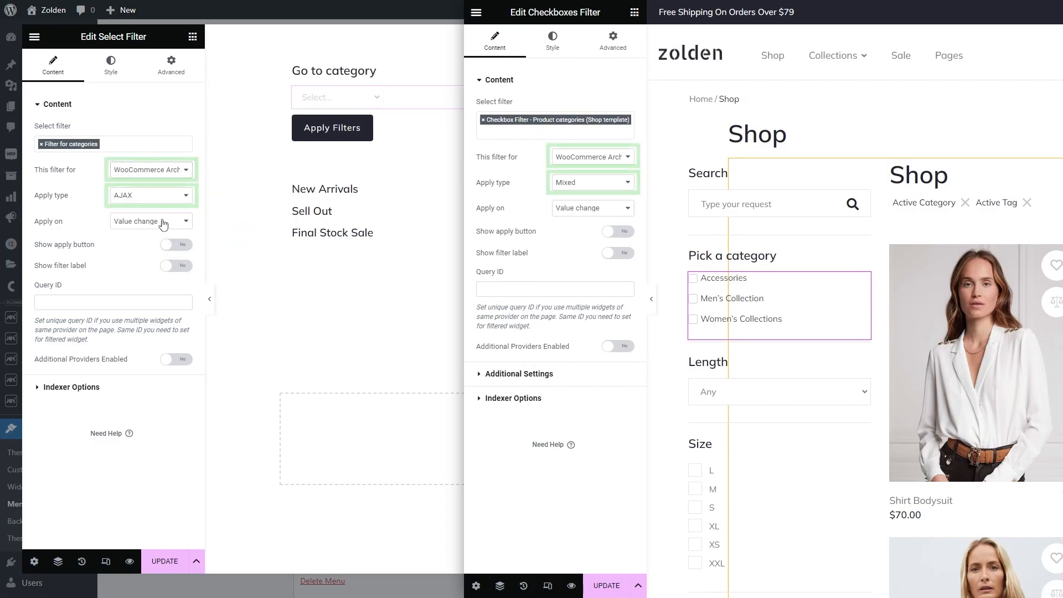
{"action": "left_click", "coordinate": [161, 196]}
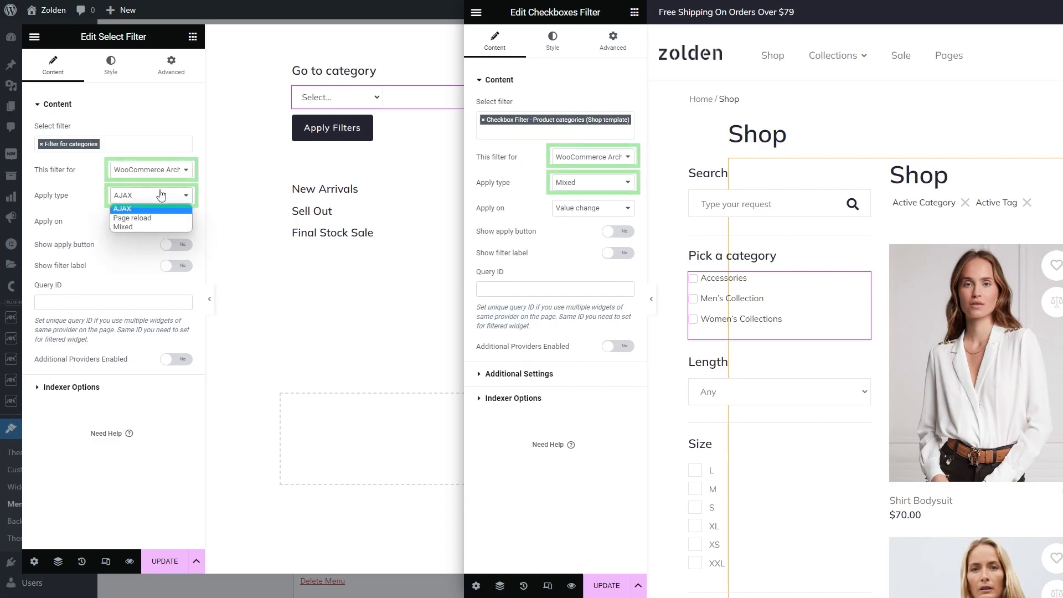
{"action": "left_click", "coordinate": [159, 227]}
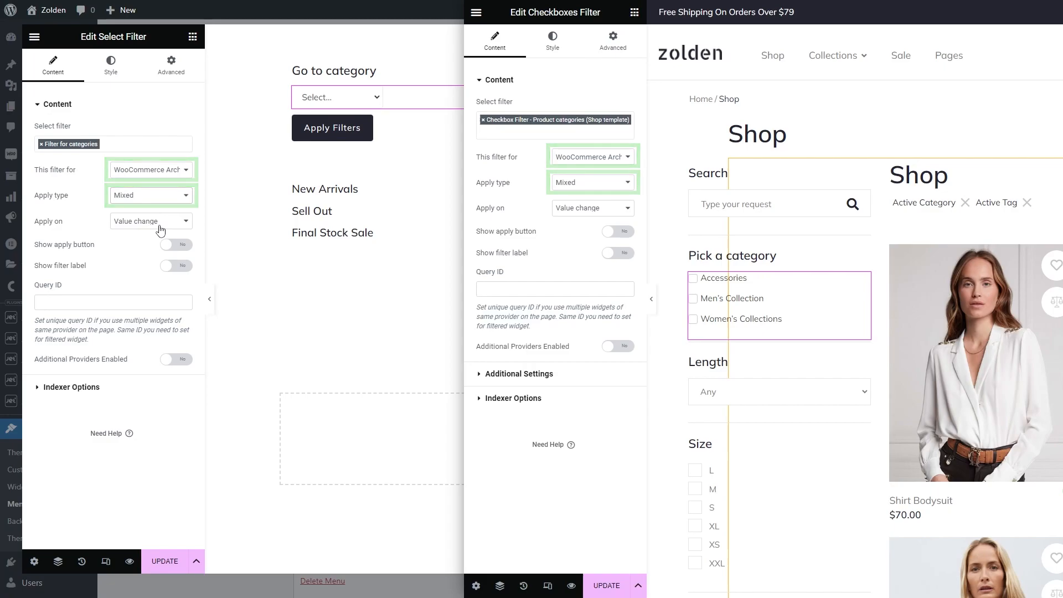
{"action": "left_click", "coordinate": [160, 225]}
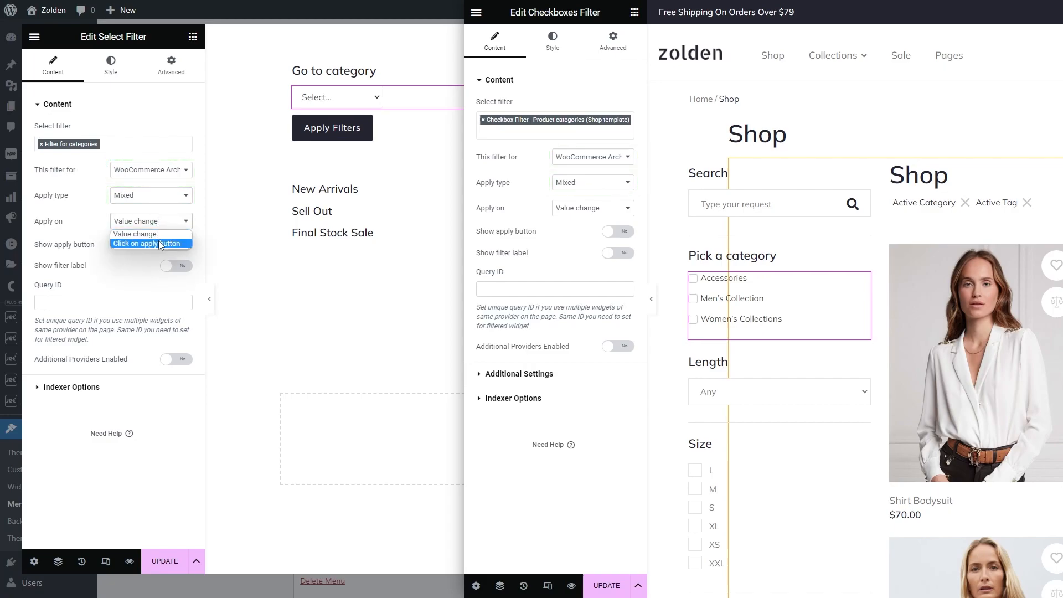
{"action": "left_click", "coordinate": [159, 241]}
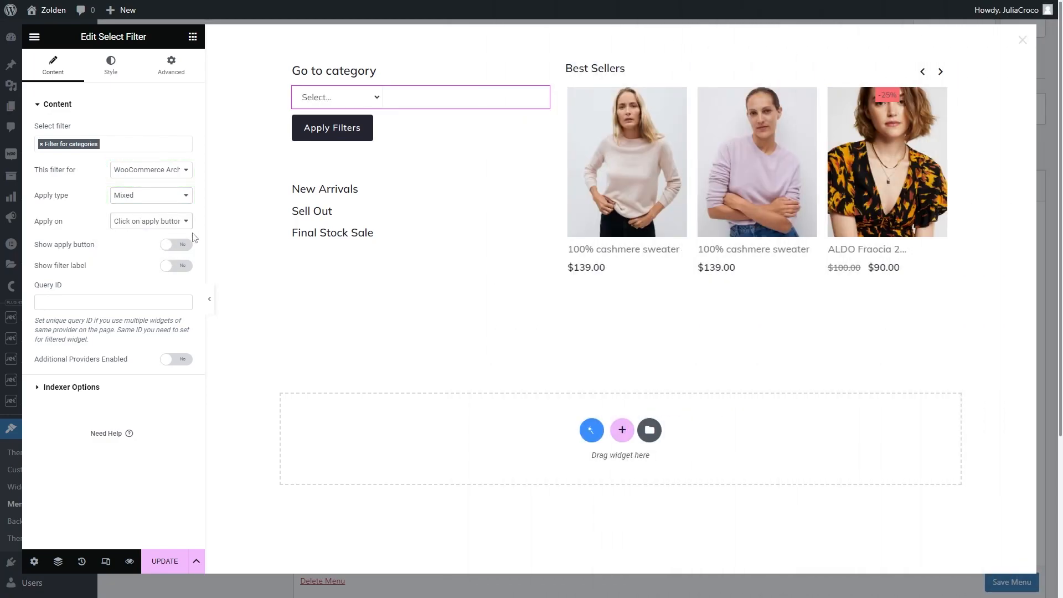
Set the Apply Button widget to filter WooCommerce Archive (by JetWooBuilder) with the Page reload apply type
{"action": "left_click", "coordinate": [432, 132]}
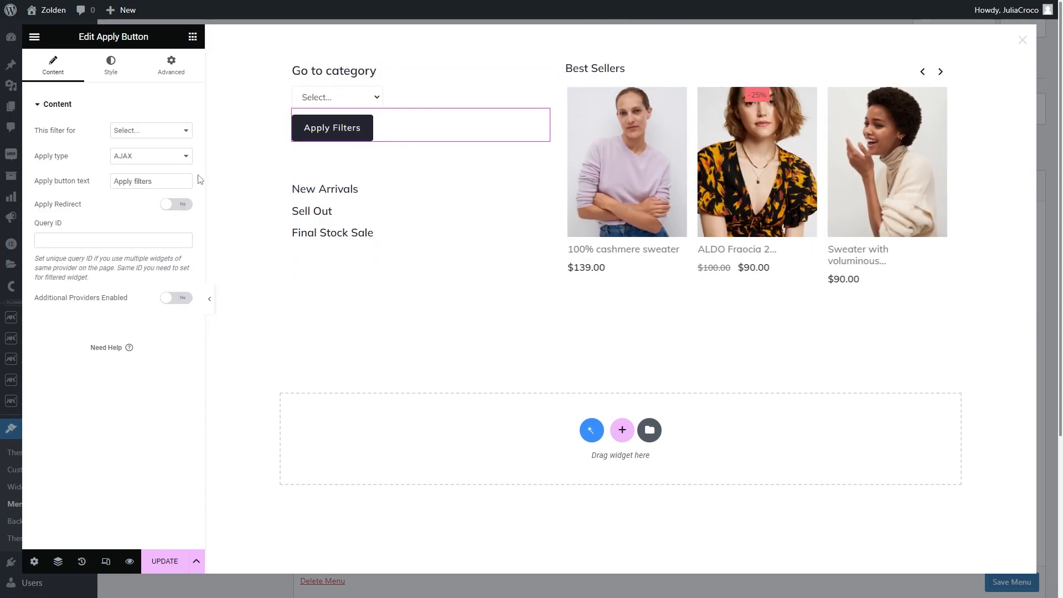
{"action": "left_click", "coordinate": [159, 131]}
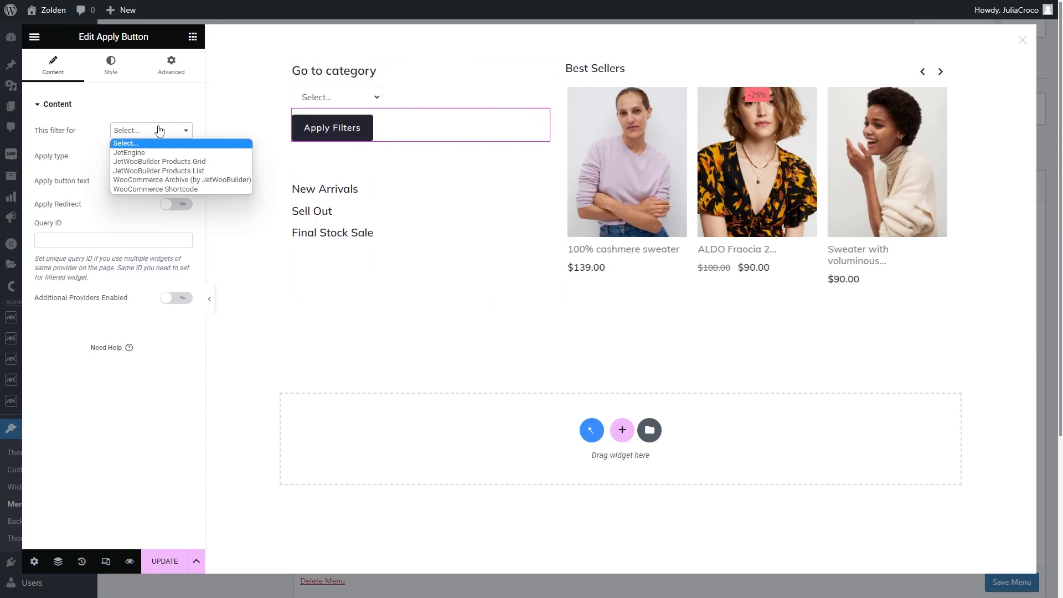
{"action": "left_click", "coordinate": [166, 180]}
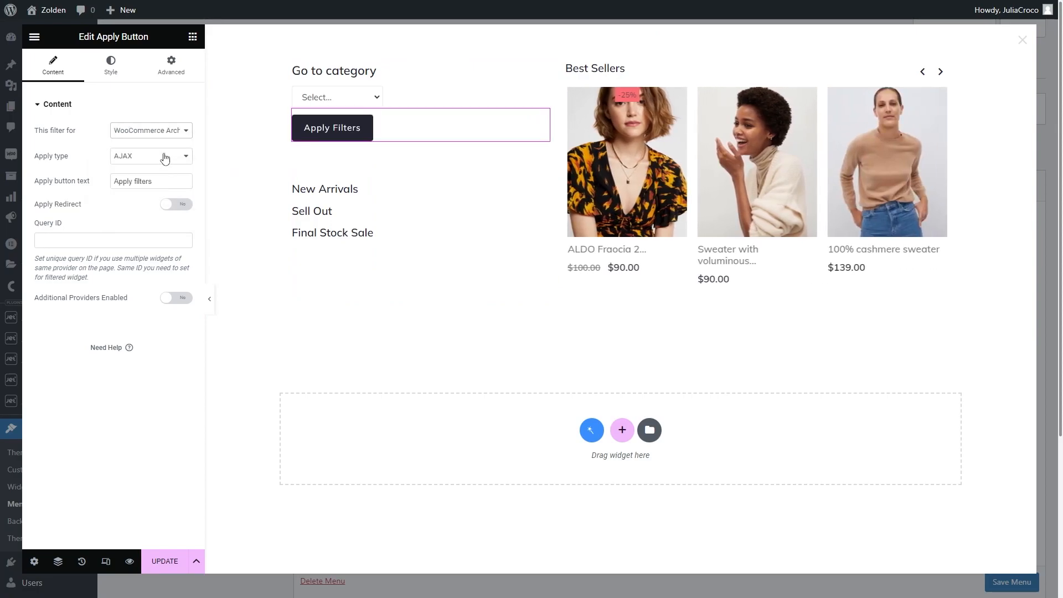
{"action": "left_click", "coordinate": [165, 157]}
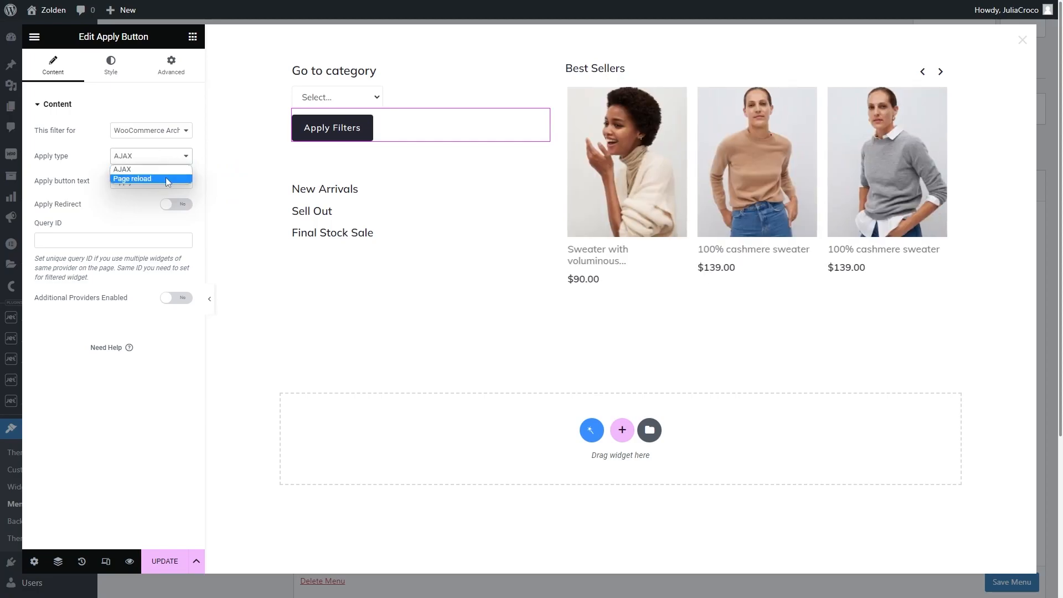
{"action": "left_click", "coordinate": [166, 177]}
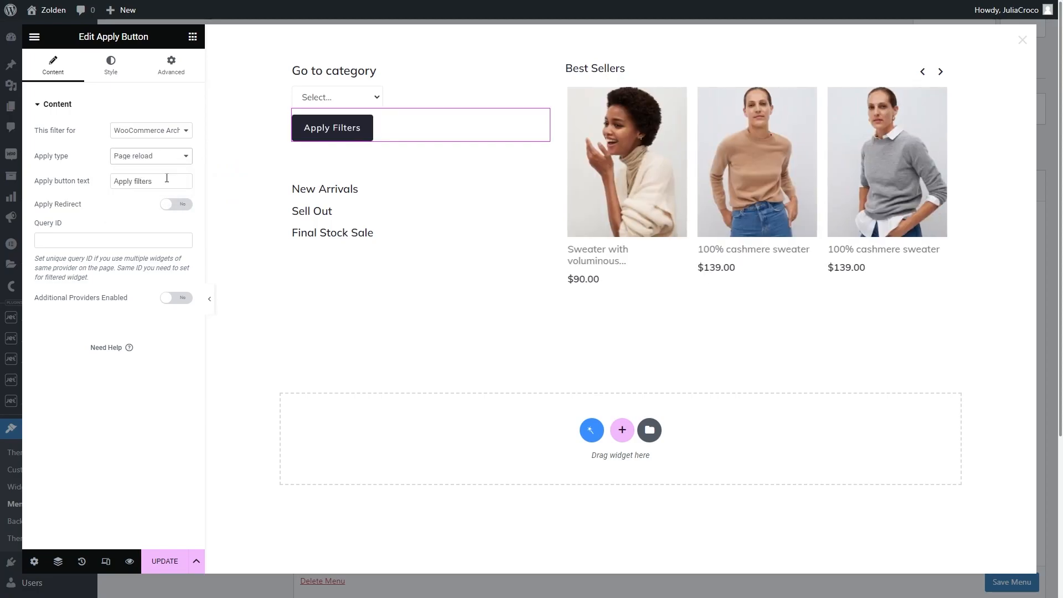
Change the Apply Button widget's button text to "Go!"
{"action": "left_click_drag", "start_coordinate": [167, 178], "coordinate": [111, 177]}
{"action": "type", "text": "G"}
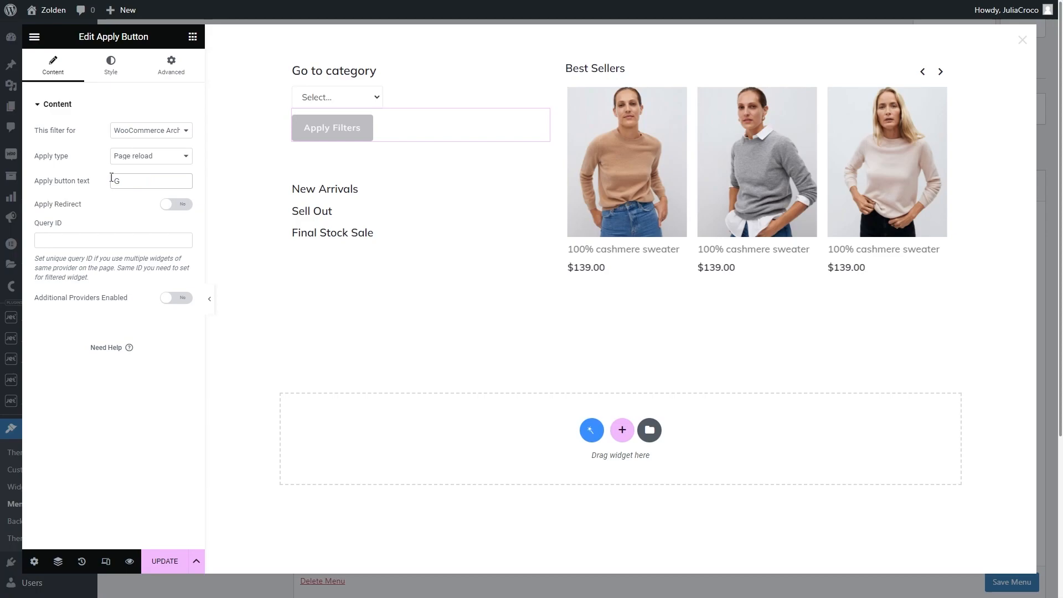
{"action": "type", "text": "o!"}
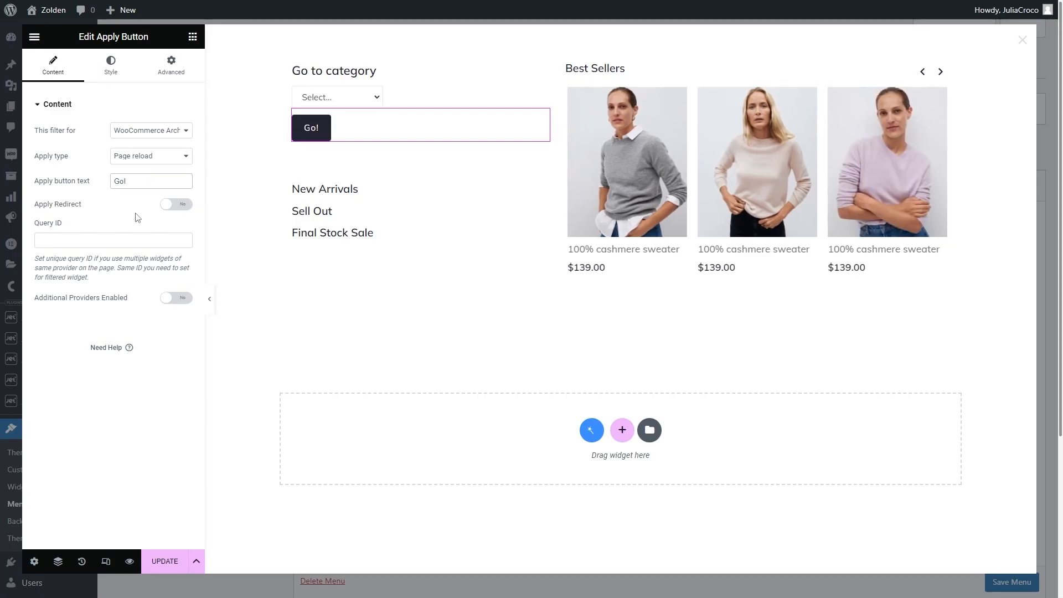
Enable the Apply Button's redirect with the path /shop/ and update the mega content
{"action": "left_click", "coordinate": [185, 206]}
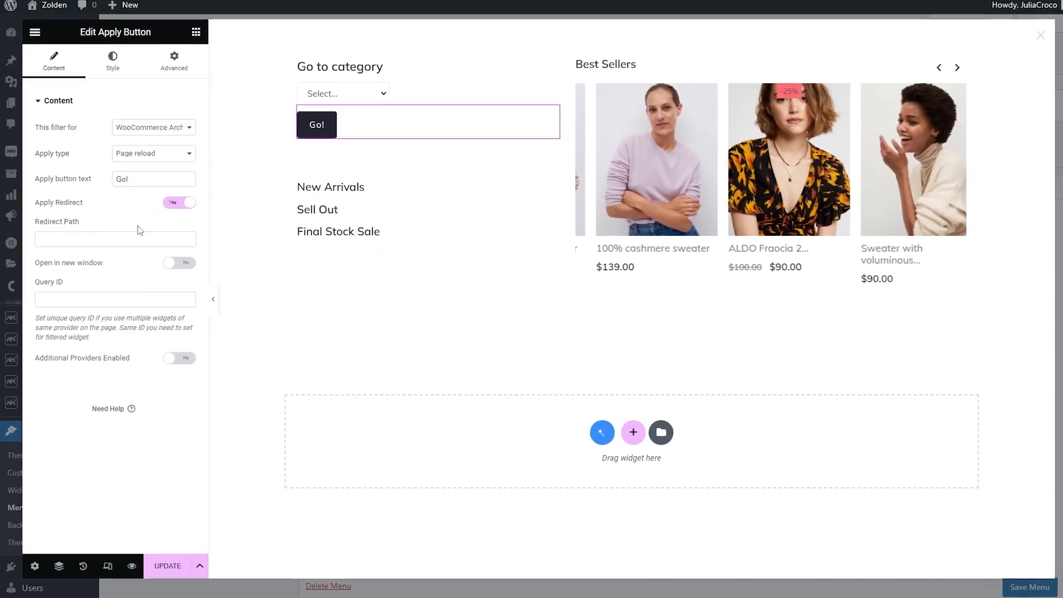
{"action": "left_click", "coordinate": [120, 240]}
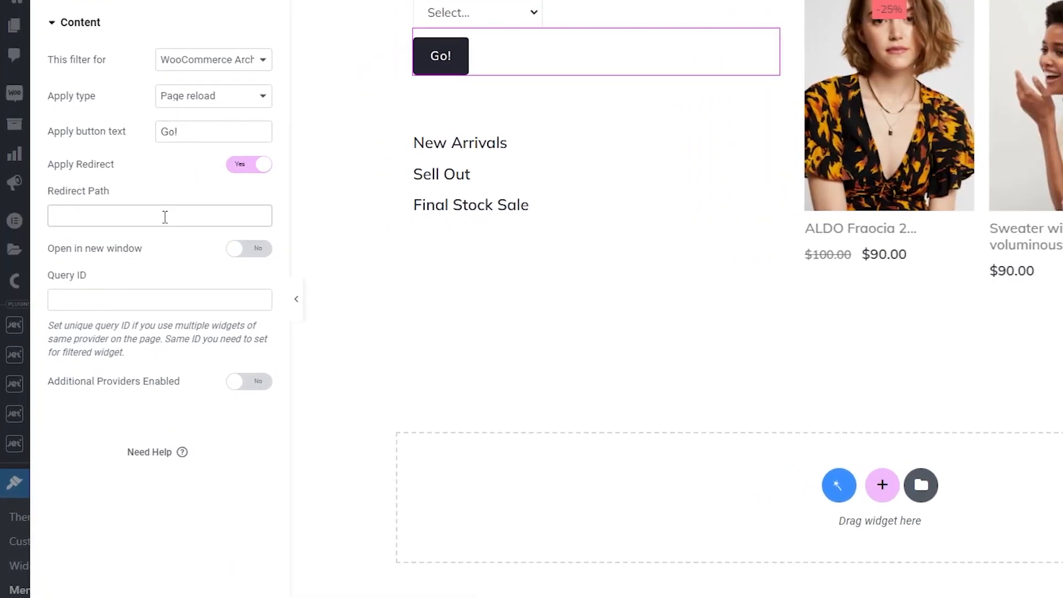
{"action": "type", "text": "/shop/"}
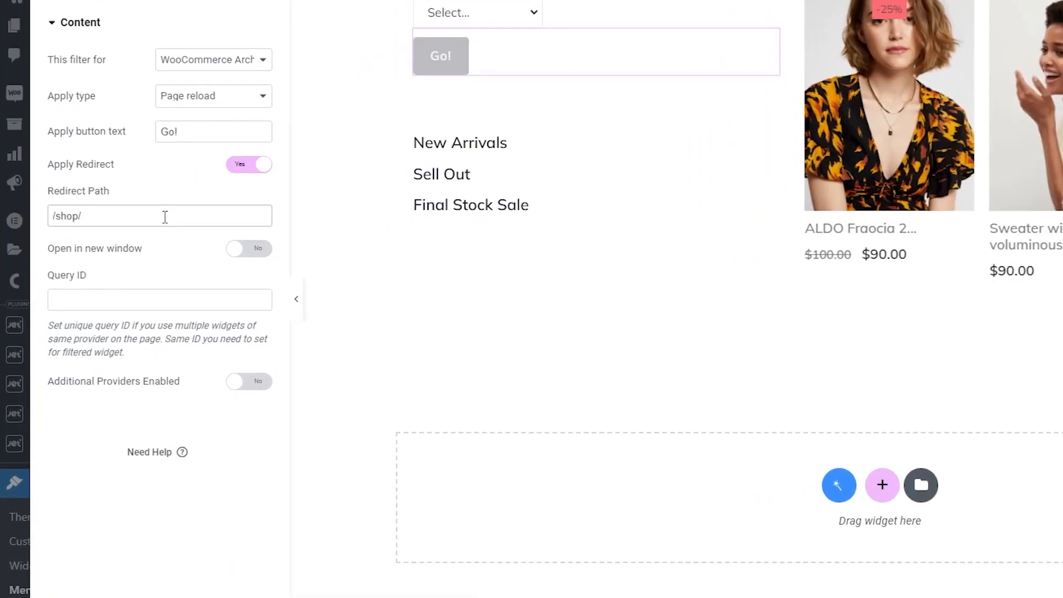
{"action": "left_click", "coordinate": [162, 562]}
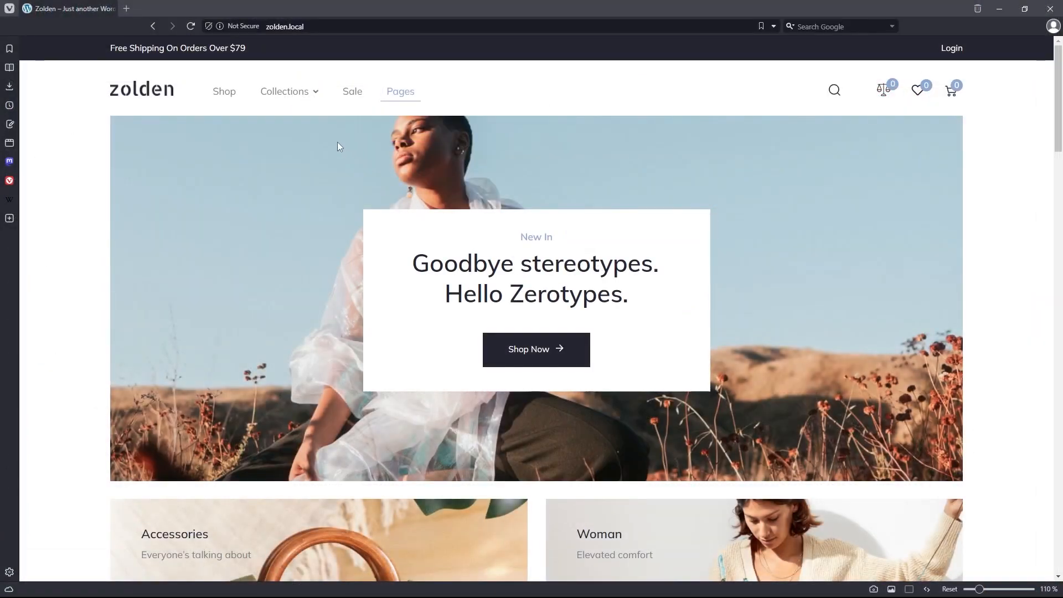
Test the filter in the live site's Collections mega menu by choosing Women's Collections and applying it
{"action": "mouse_move", "coordinate": [302, 93]}
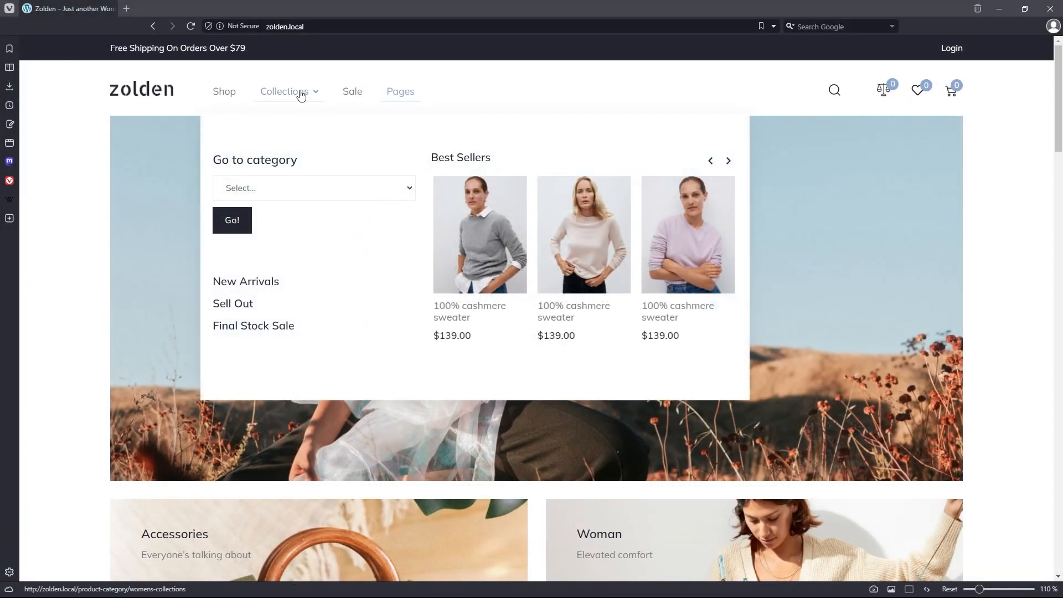
{"action": "left_click", "coordinate": [305, 188]}
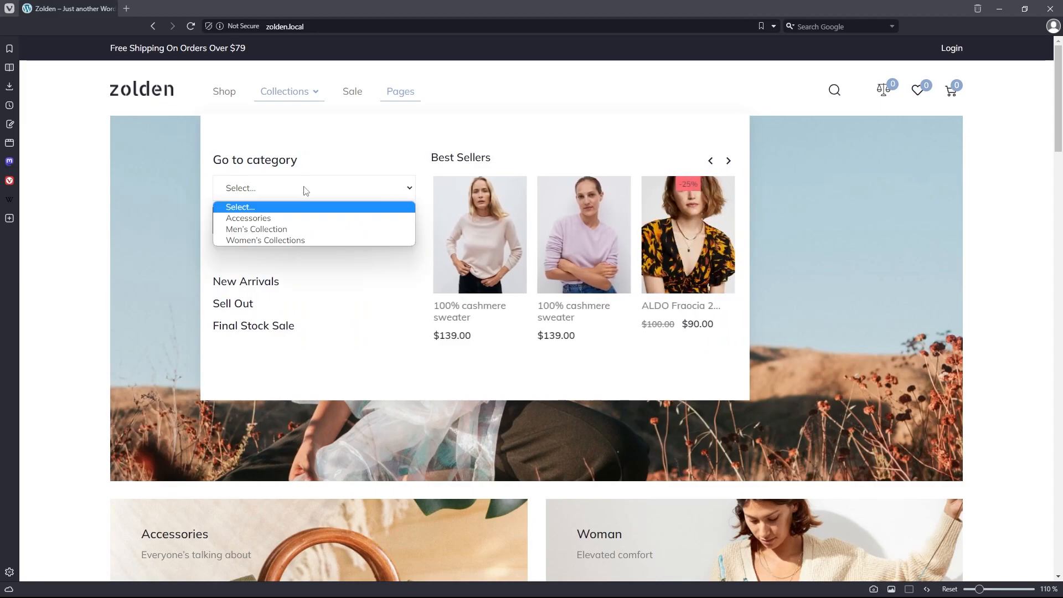
{"action": "left_click", "coordinate": [328, 240]}
{"action": "left_click", "coordinate": [237, 222]}
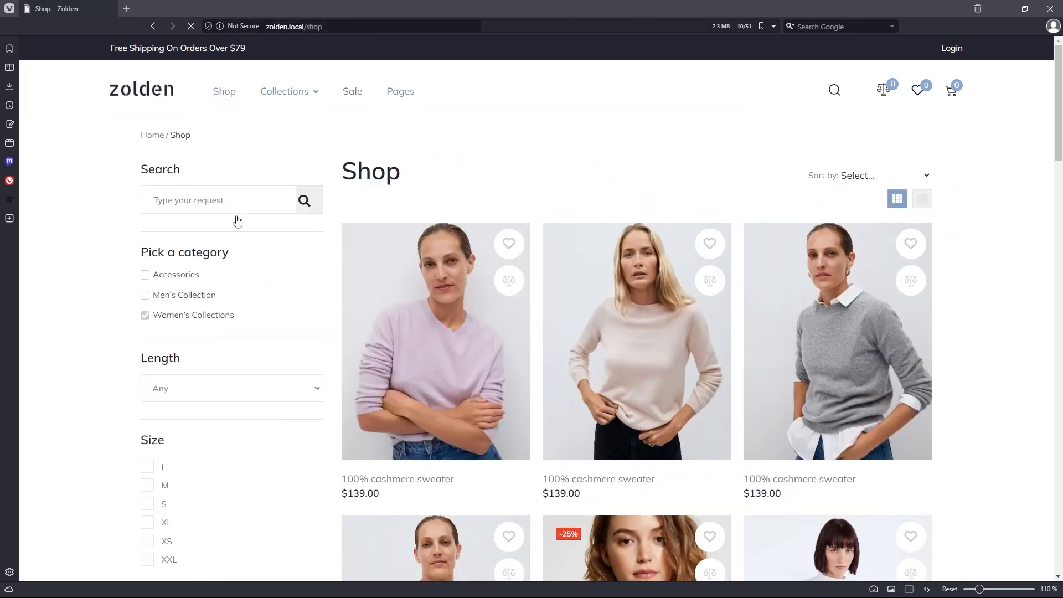